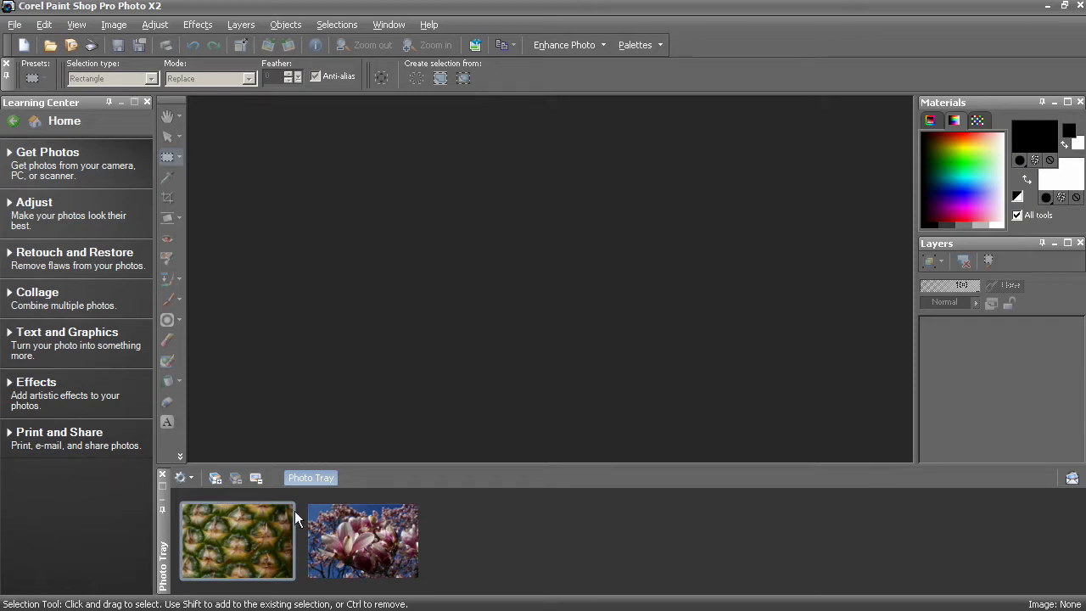
# Open the pineapple photo DSC01107.JPG from the Photo Tray.
pyautogui.doubleClick(235, 536)
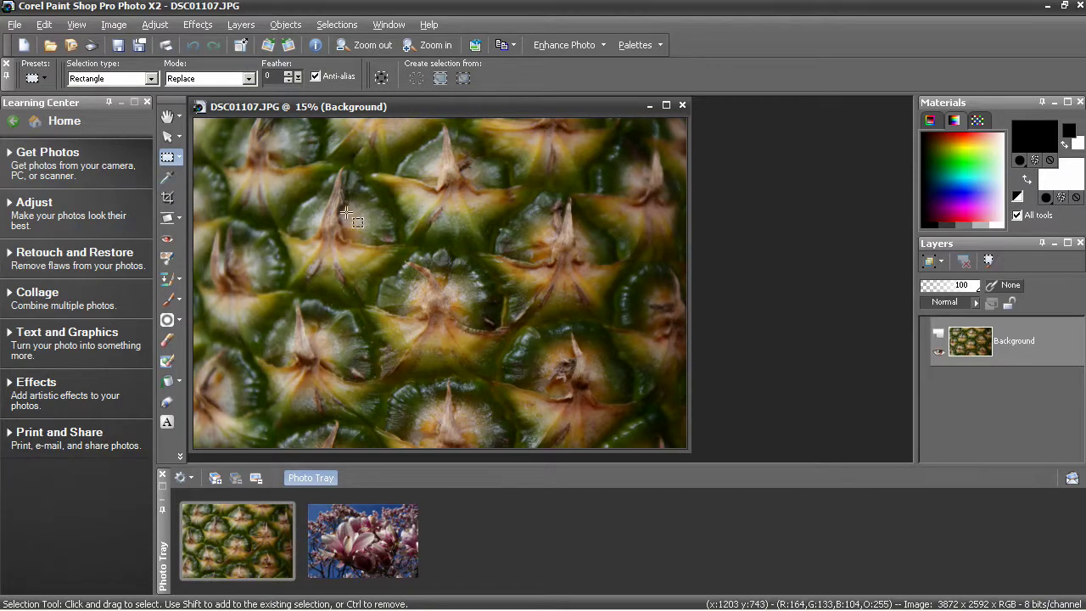
# Switch to the Crop tool and open its list of preset crop sizes.
pyautogui.click(171, 200)
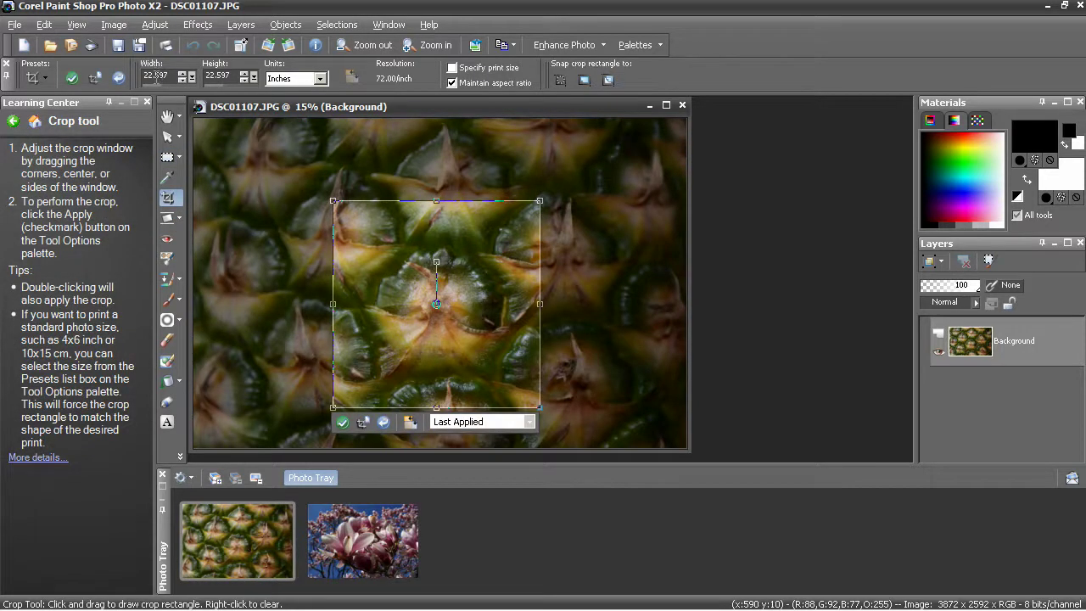
pyautogui.click(529, 423)
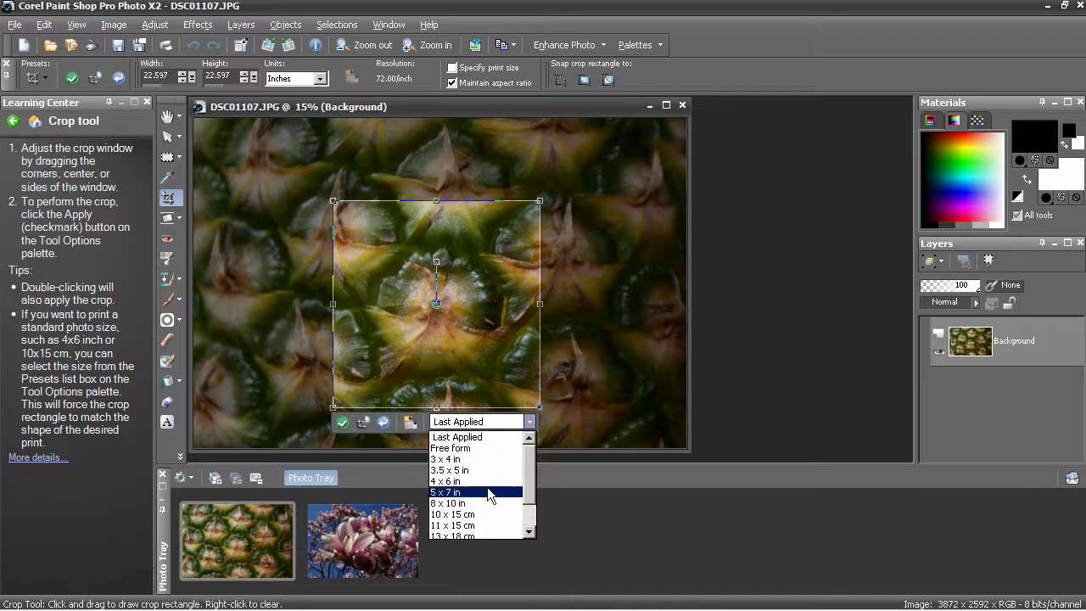
# Set the crop width and height to 2 with the aspect ratio locked.
pyautogui.click(530, 420)
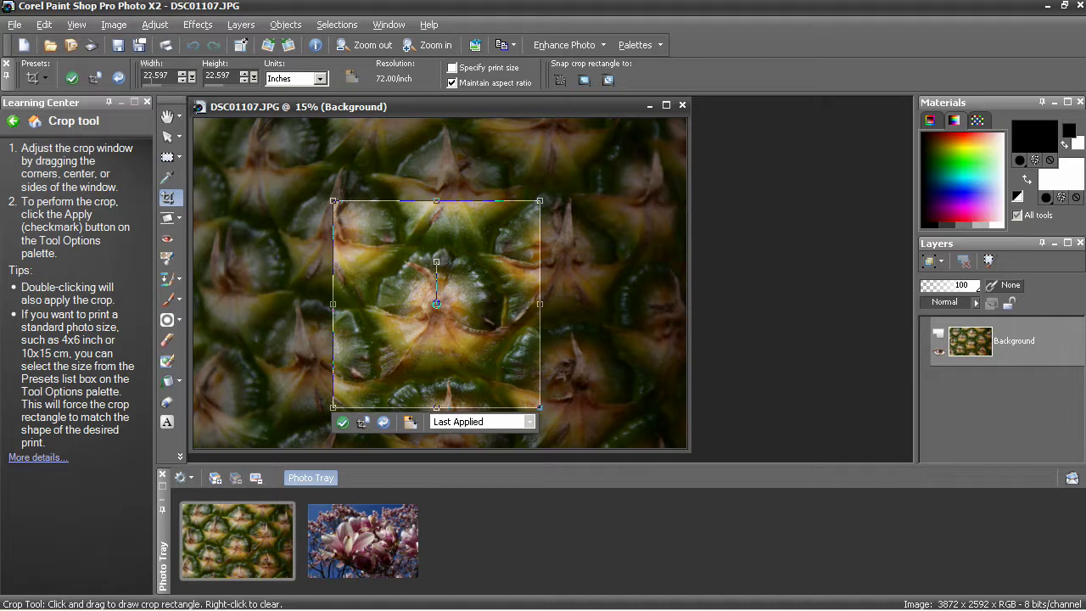
pyautogui.click(453, 82)
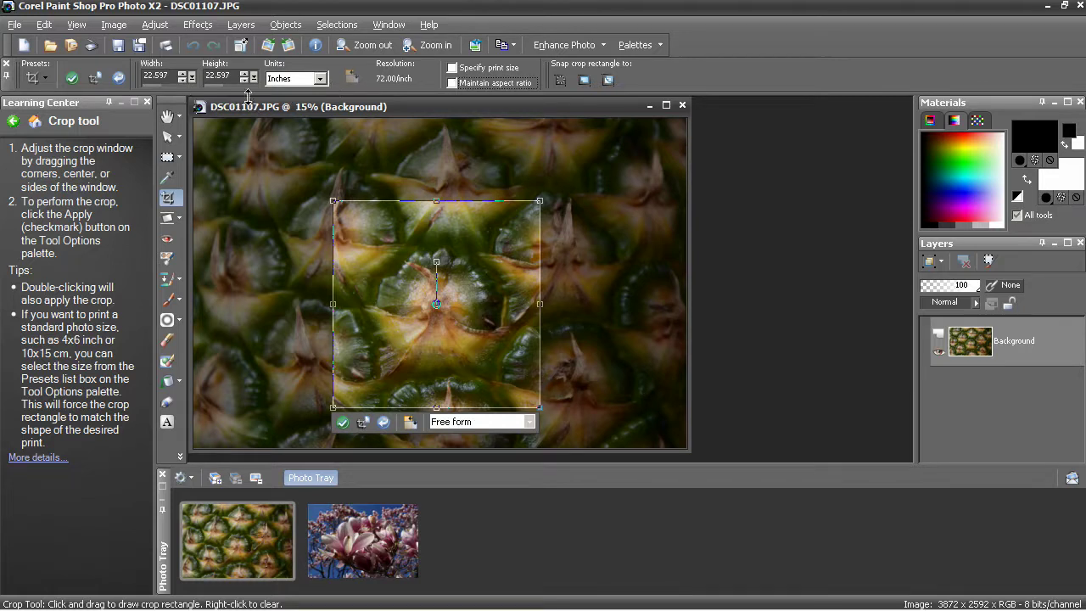
pyautogui.doubleClick(157, 76)
pyautogui.write('2')
pyautogui.press('Tab')
pyautogui.write('2')
pyautogui.press('Tab')
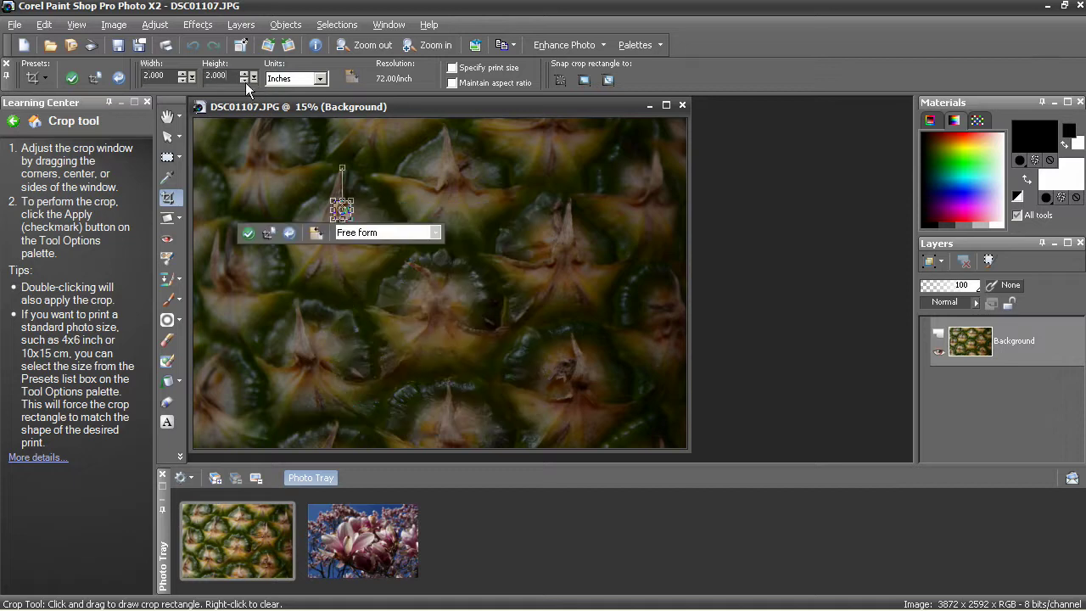
pyautogui.click(452, 82)
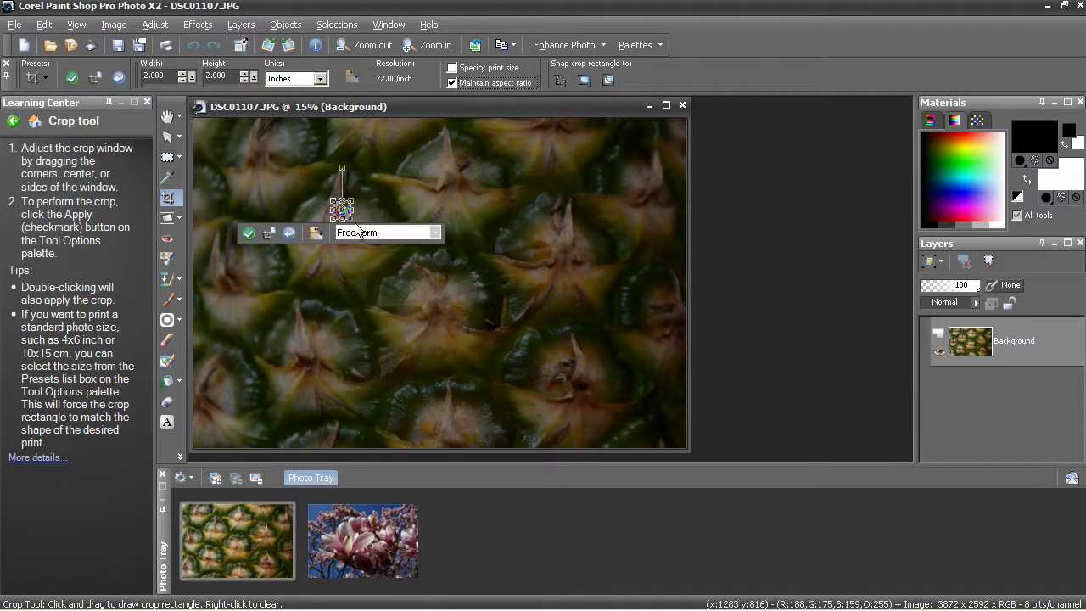
# Size and position the crop square over one pineapple eye, then apply the crop.
pyautogui.moveTo(355, 217); pyautogui.dragTo(560, 364)
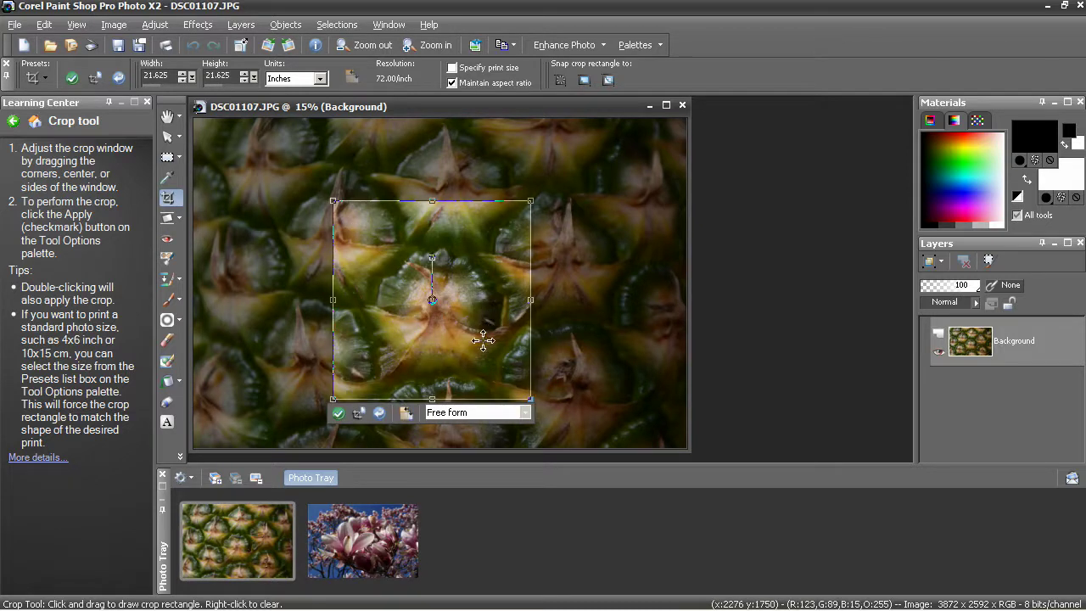
pyautogui.moveTo(483, 340); pyautogui.dragTo(432, 314)
pyautogui.moveTo(481, 374); pyautogui.dragTo(522, 370)
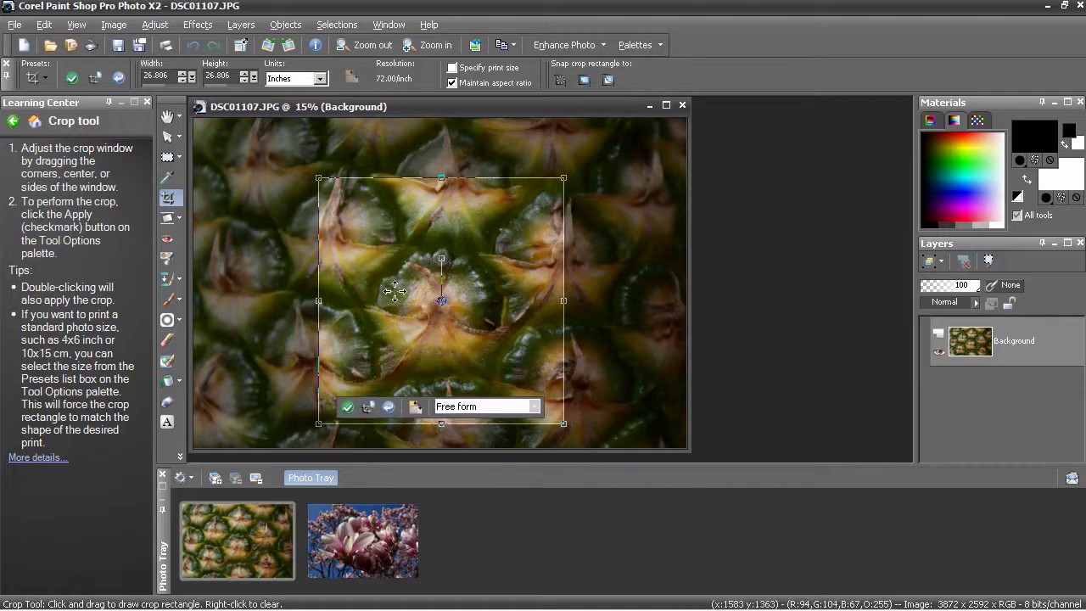
pyautogui.moveTo(502, 314); pyautogui.dragTo(497, 317)
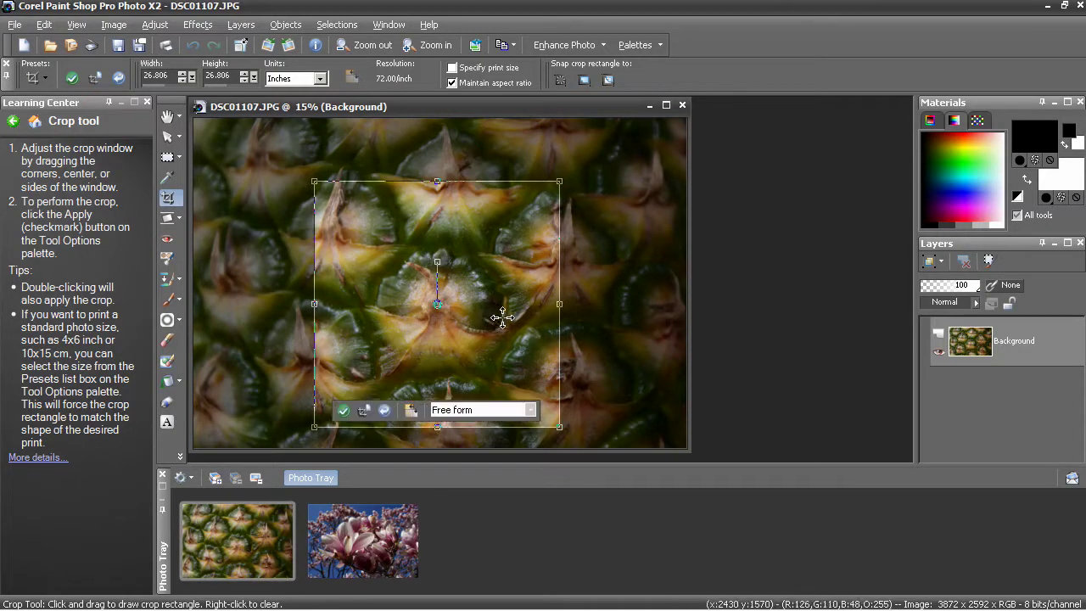
pyautogui.doubleClick(505, 244)
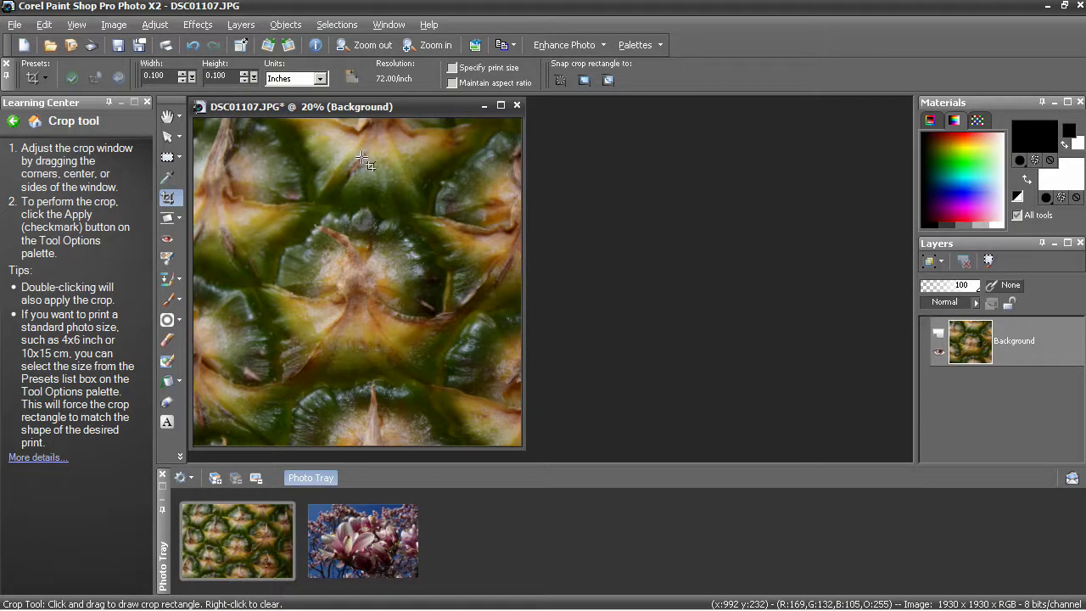
pyautogui.click(203, 26)
# Apply Seamless Tiling with Edge and Bidirectional, Width 51% and Transition 50%.
pyautogui.moveTo(256, 196)
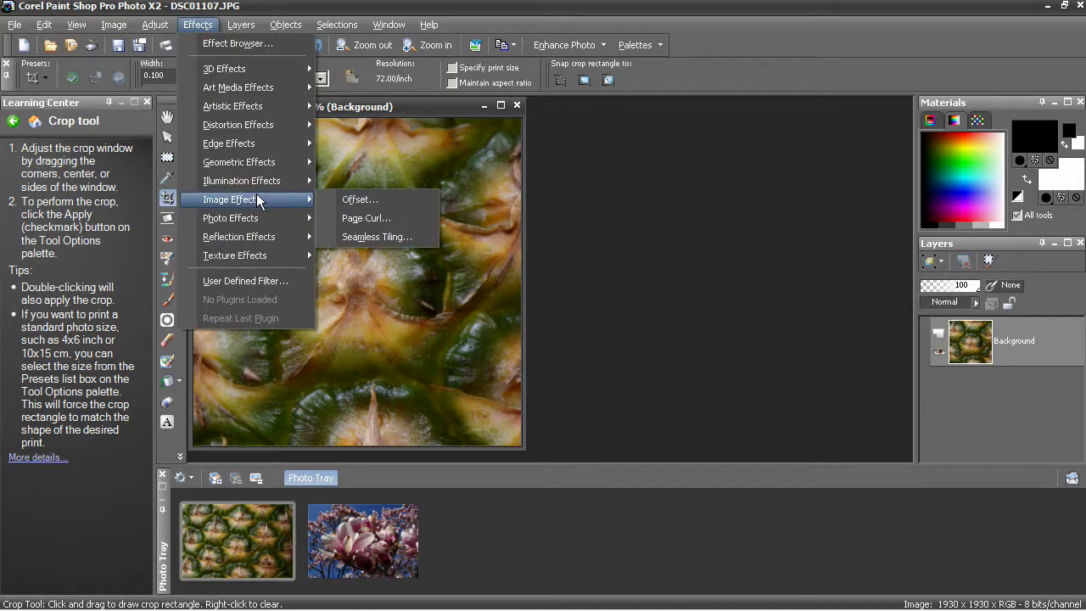
pyautogui.click(413, 237)
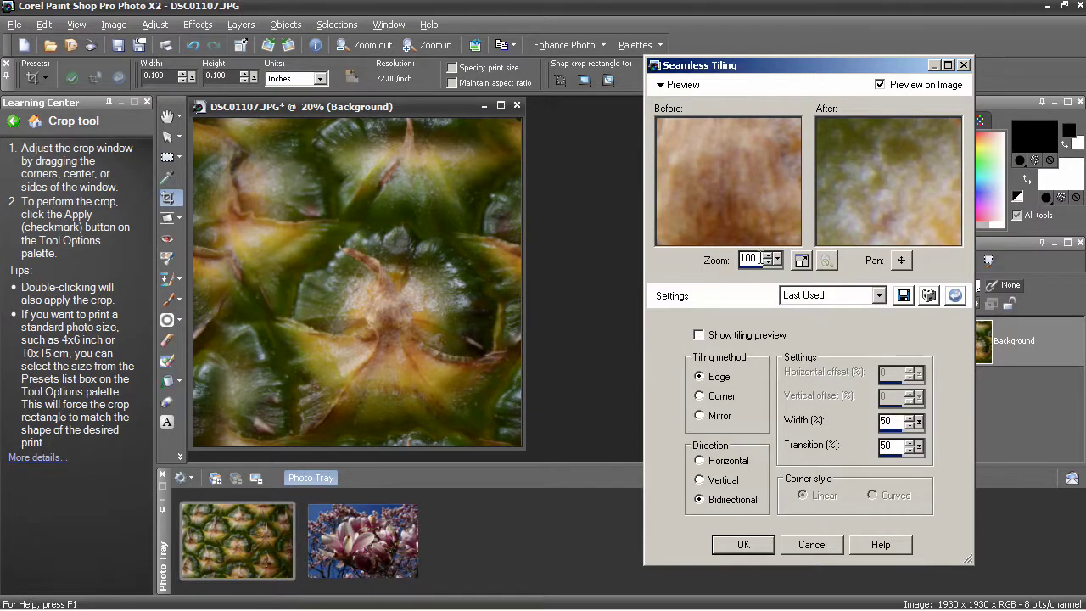
pyautogui.click(802, 260)
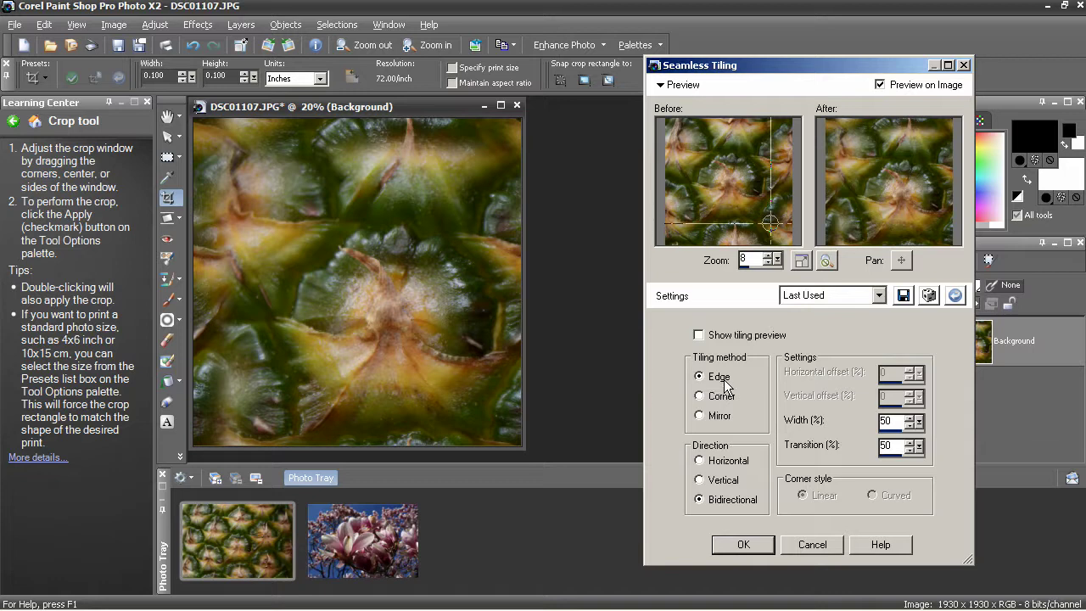
pyautogui.click(723, 480)
pyautogui.click(713, 462)
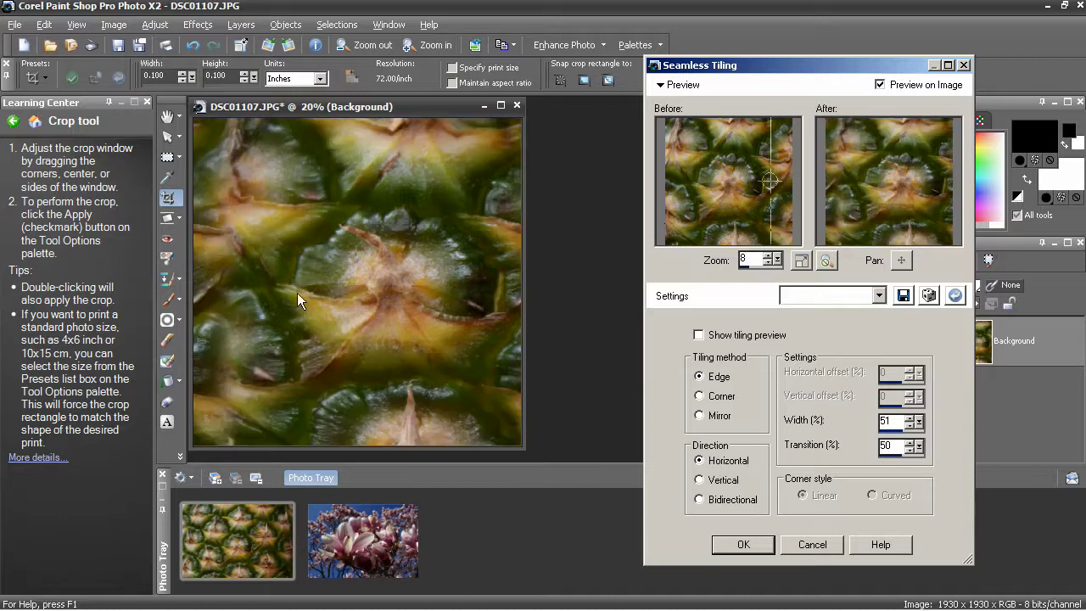
pyautogui.click(699, 500)
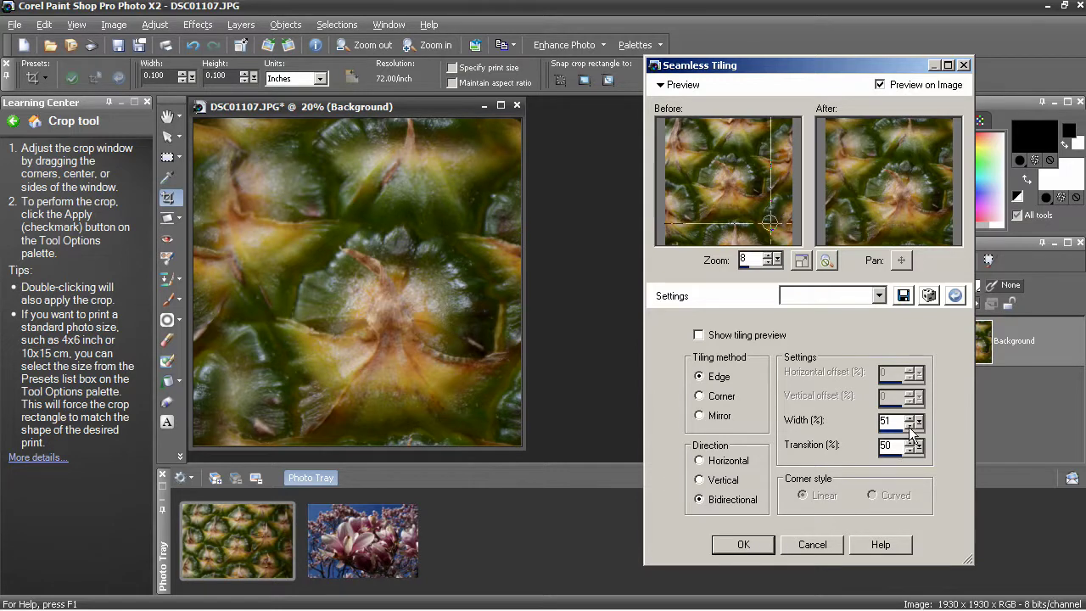
pyautogui.click(750, 545)
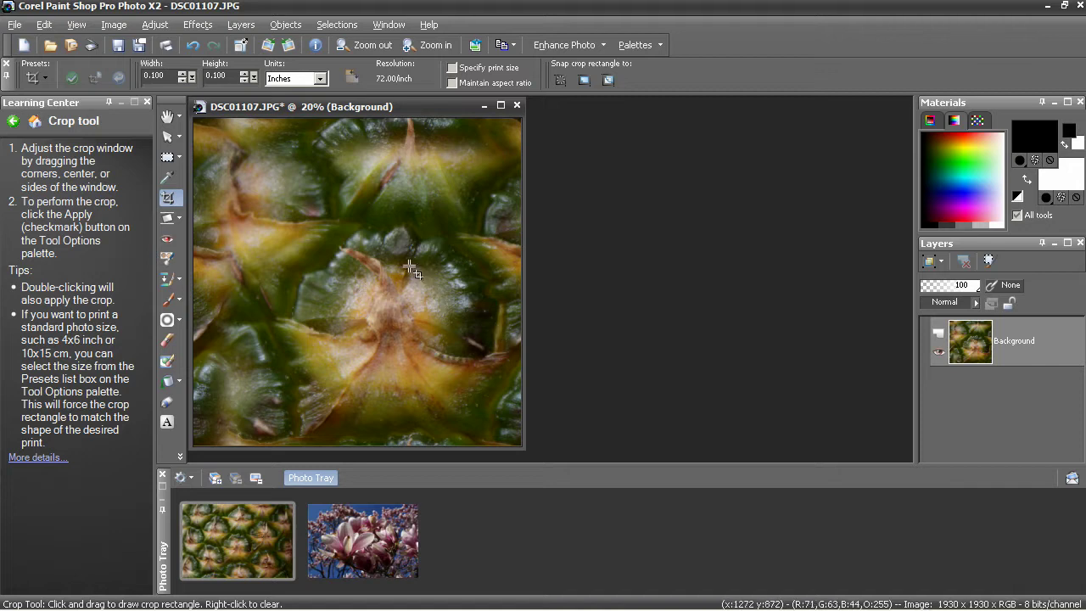
pyautogui.click(112, 25)
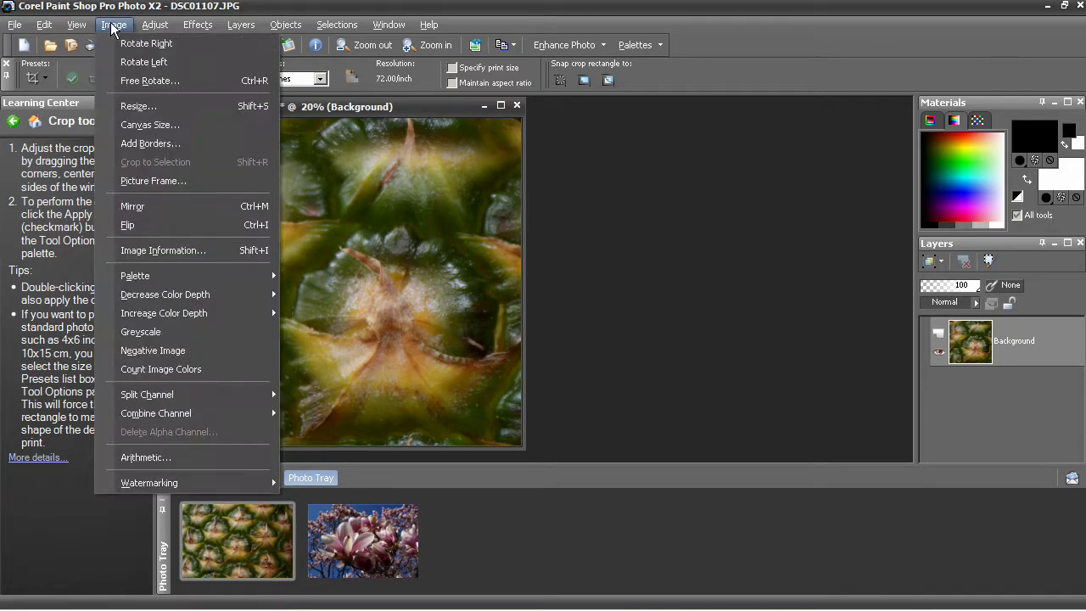
# Resize the tile to 200 × 200 pixels using Bicubic resampling with aspect ratio locked.
pyautogui.click(136, 106)
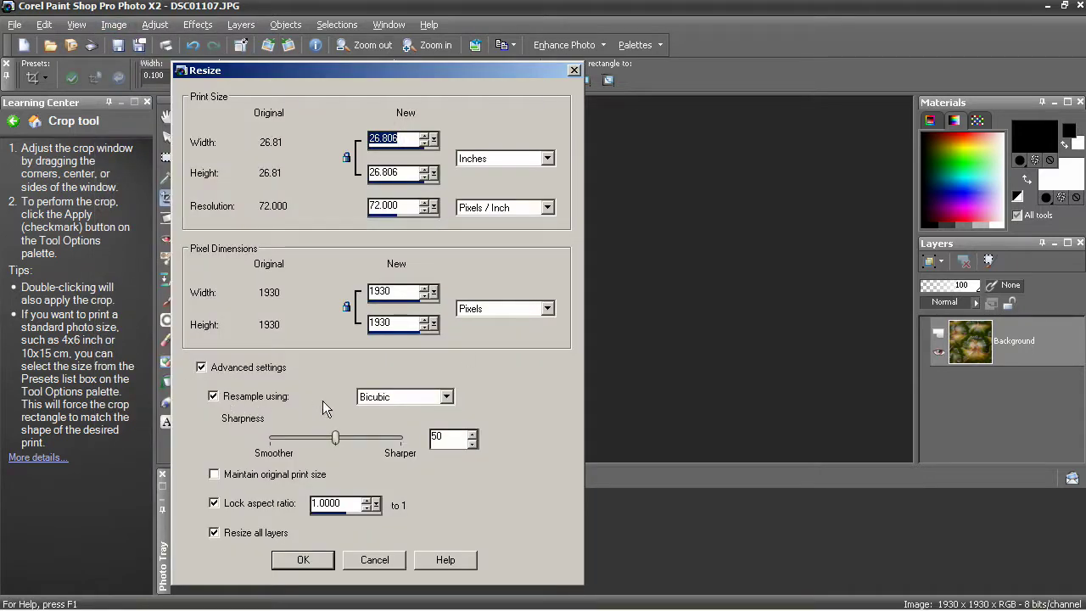
pyautogui.click(230, 367)
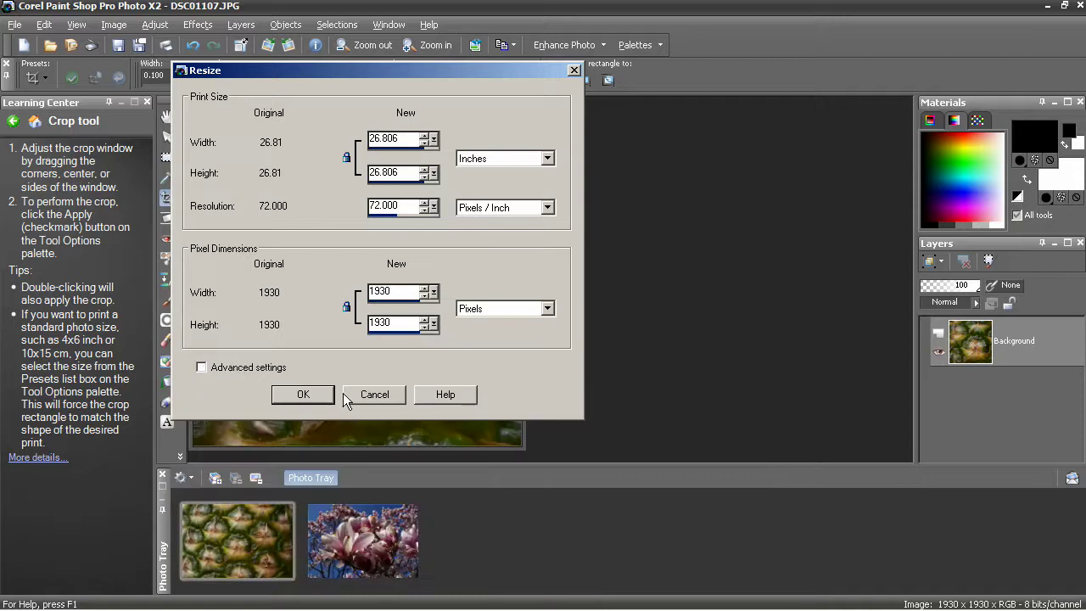
pyautogui.click(248, 372)
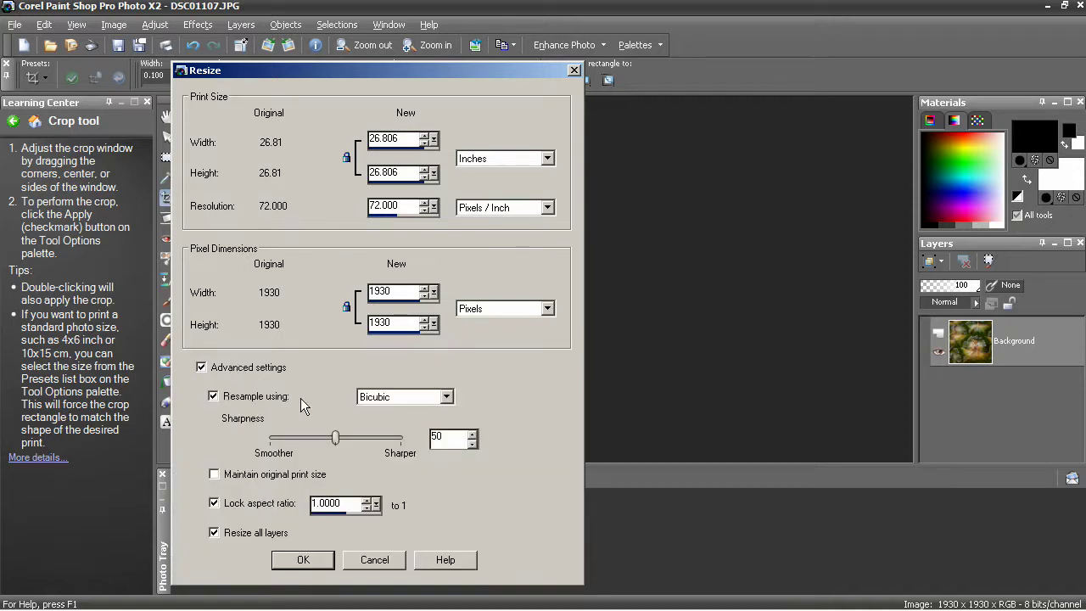
pyautogui.click(400, 399)
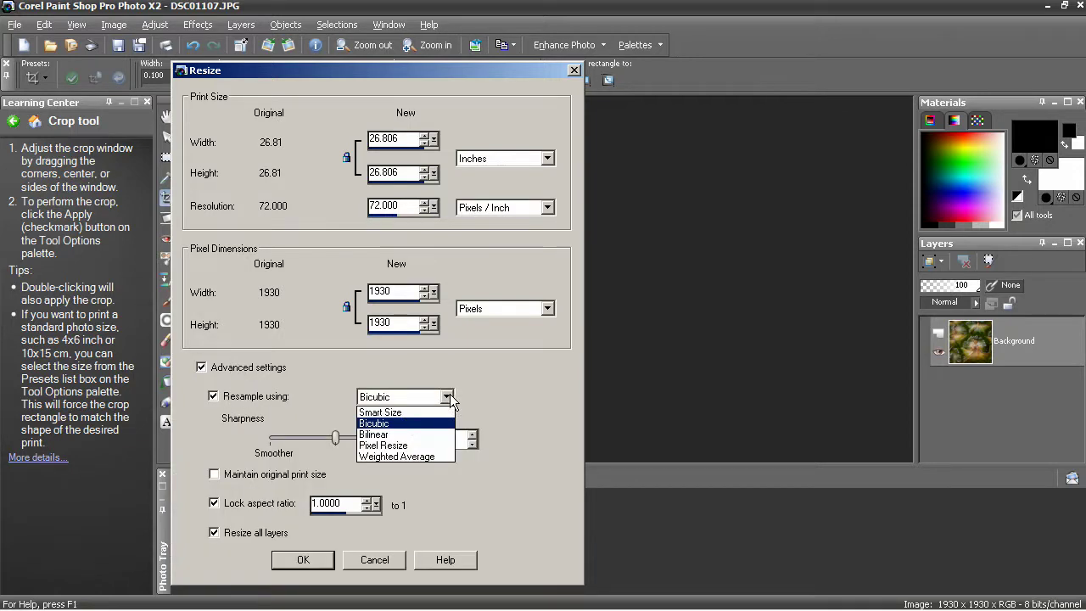
pyautogui.click(400, 424)
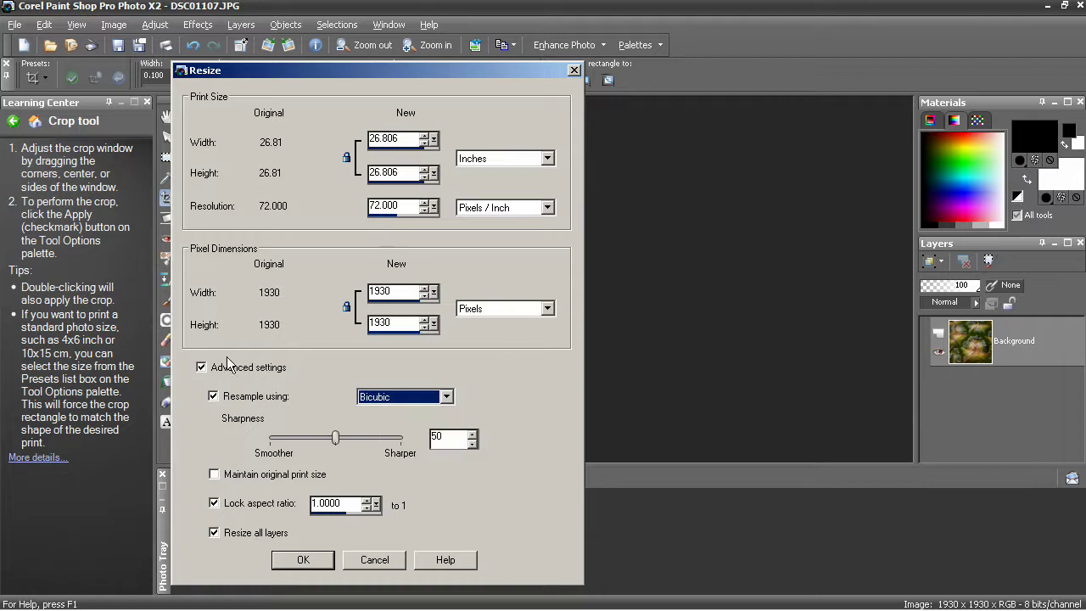
pyautogui.doubleClick(390, 291)
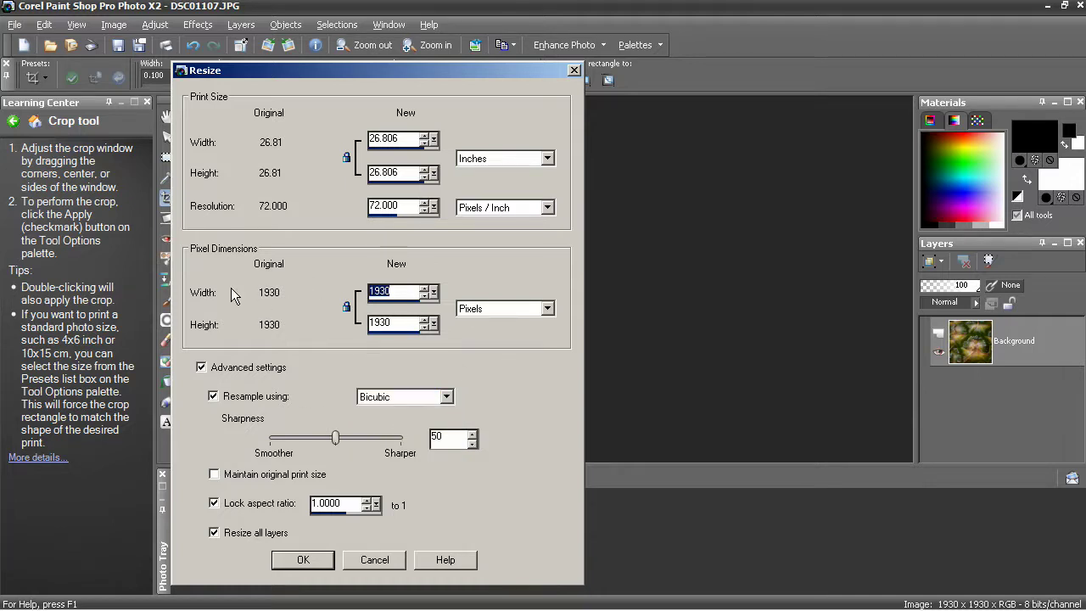
pyautogui.write('200')
pyautogui.click(303, 559)
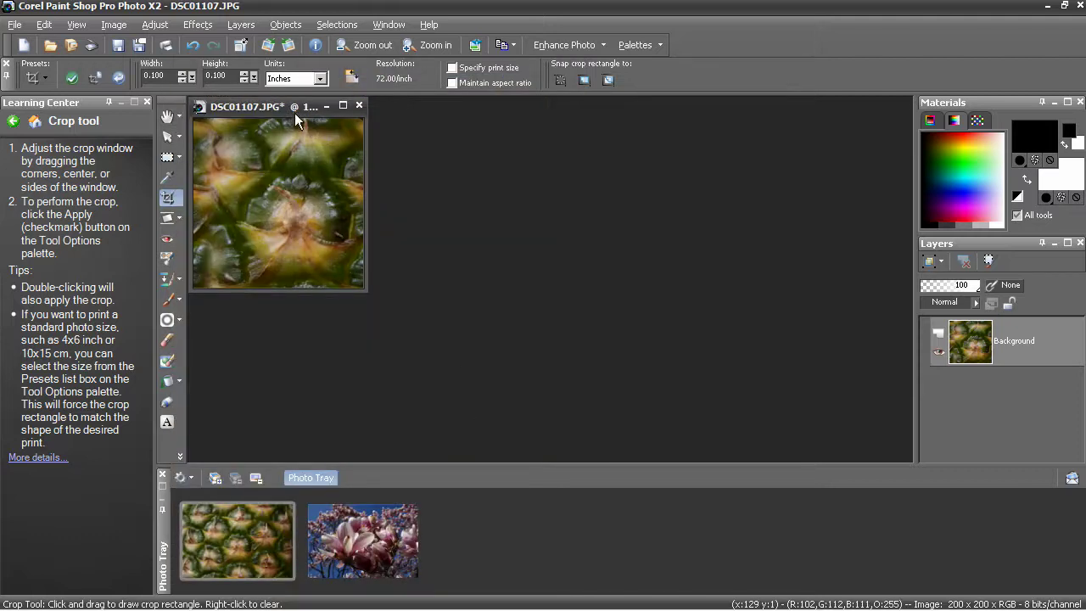
# Export the tile through JPEG Optimizer with compression set to 10 (18.17 kB).
pyautogui.click(17, 25)
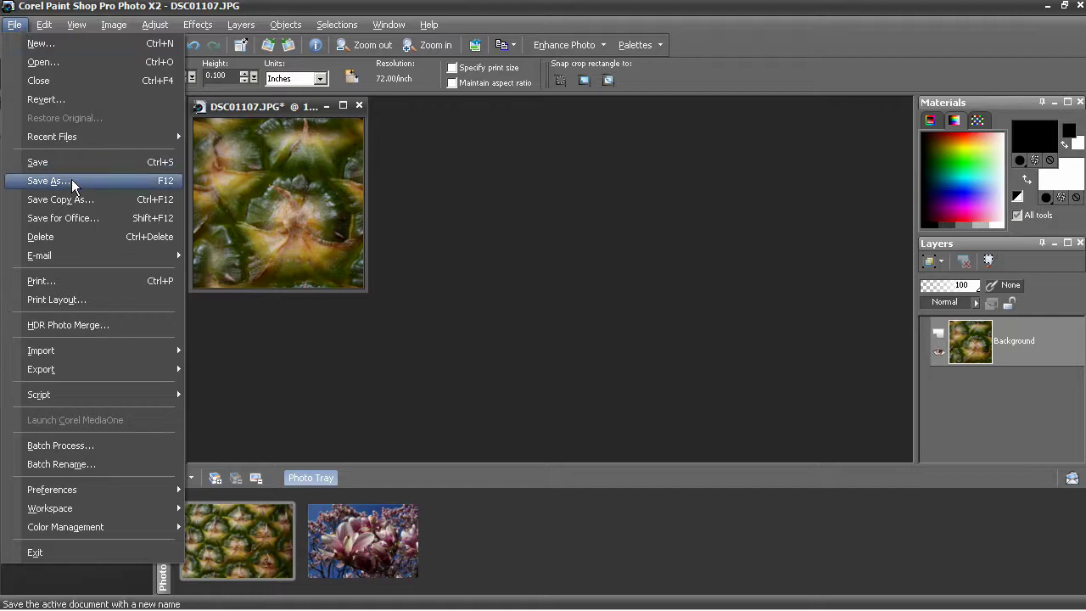
pyautogui.moveTo(75, 373)
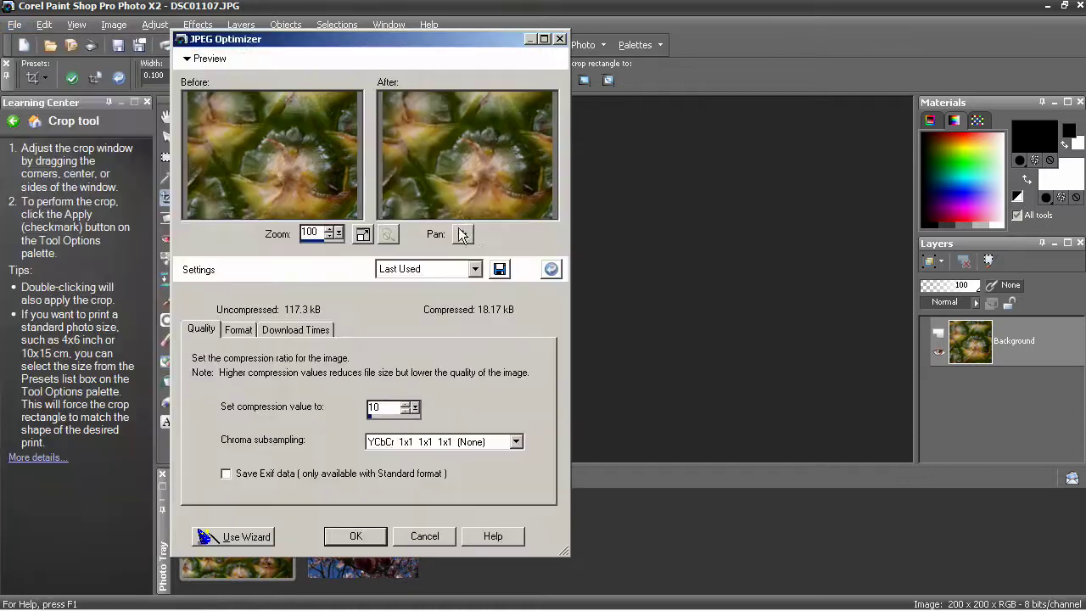
pyautogui.click(251, 180)
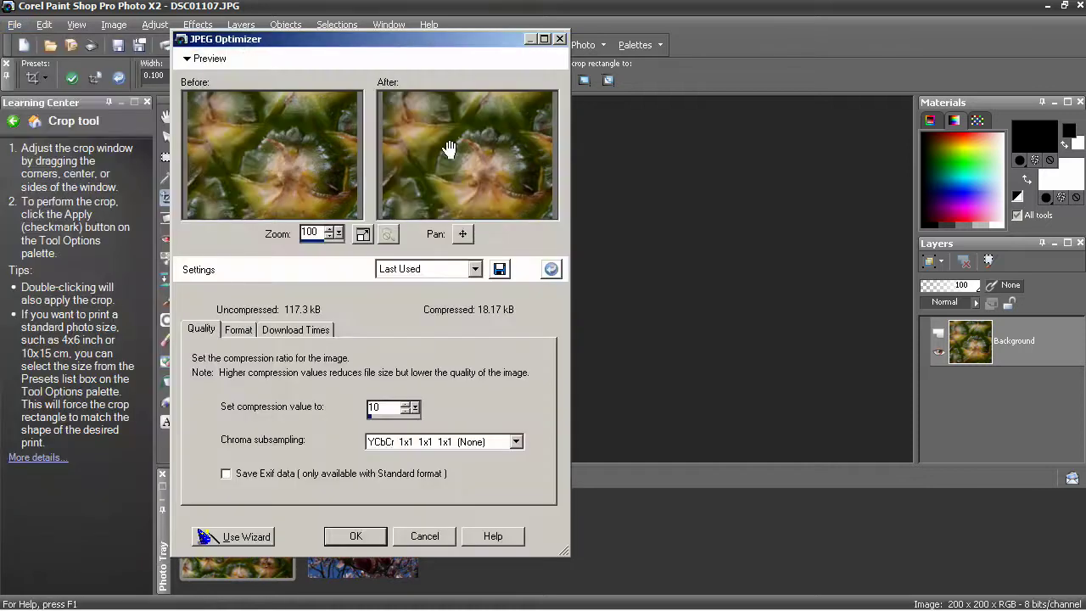
pyautogui.doubleClick(384, 409)
pyautogui.write('52')
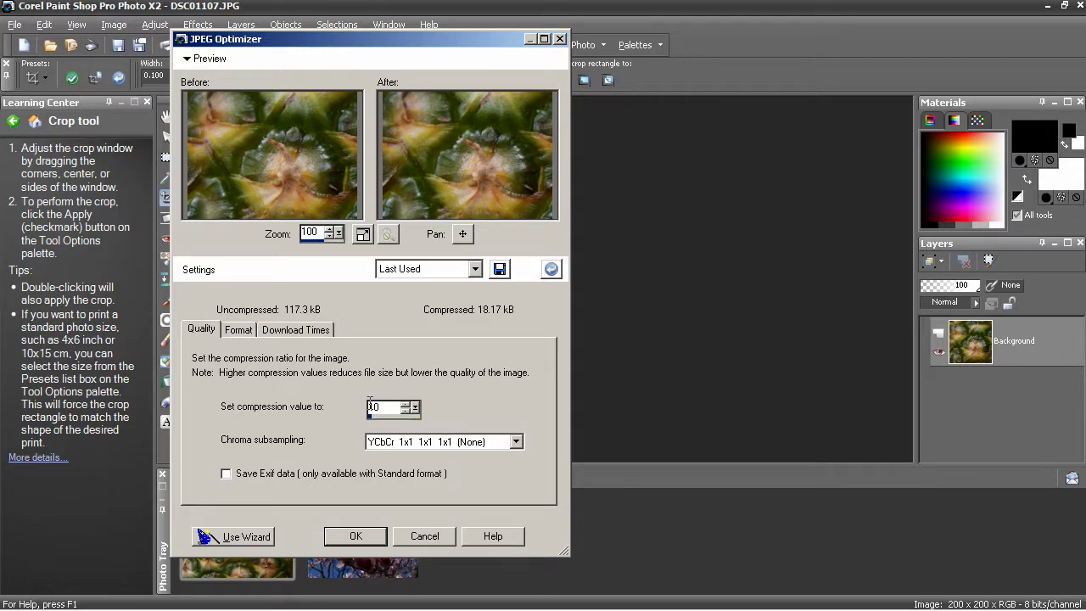
pyautogui.write('99')
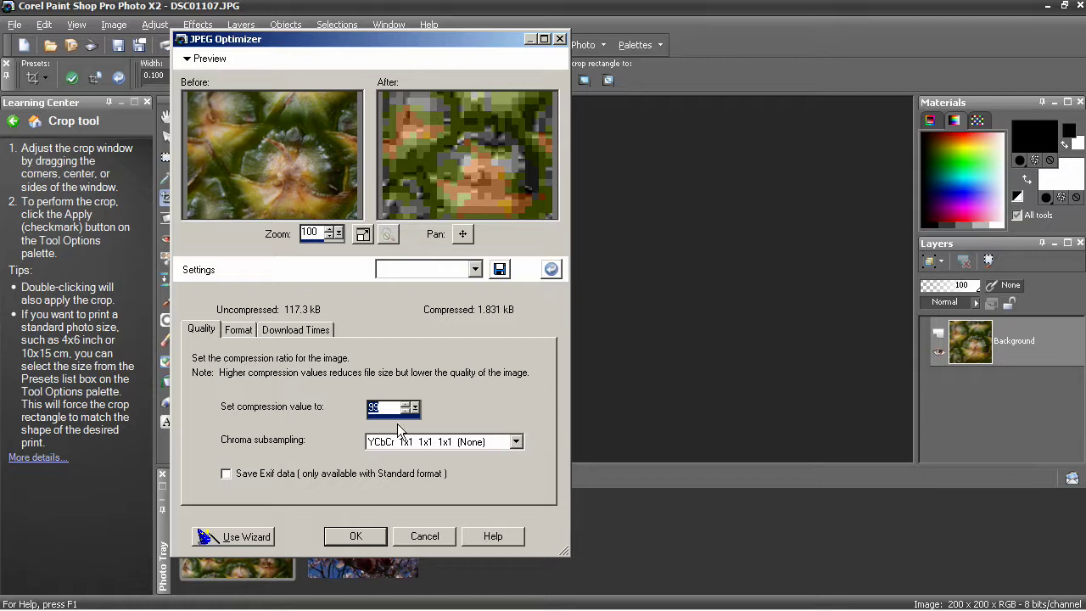
pyautogui.write('10')
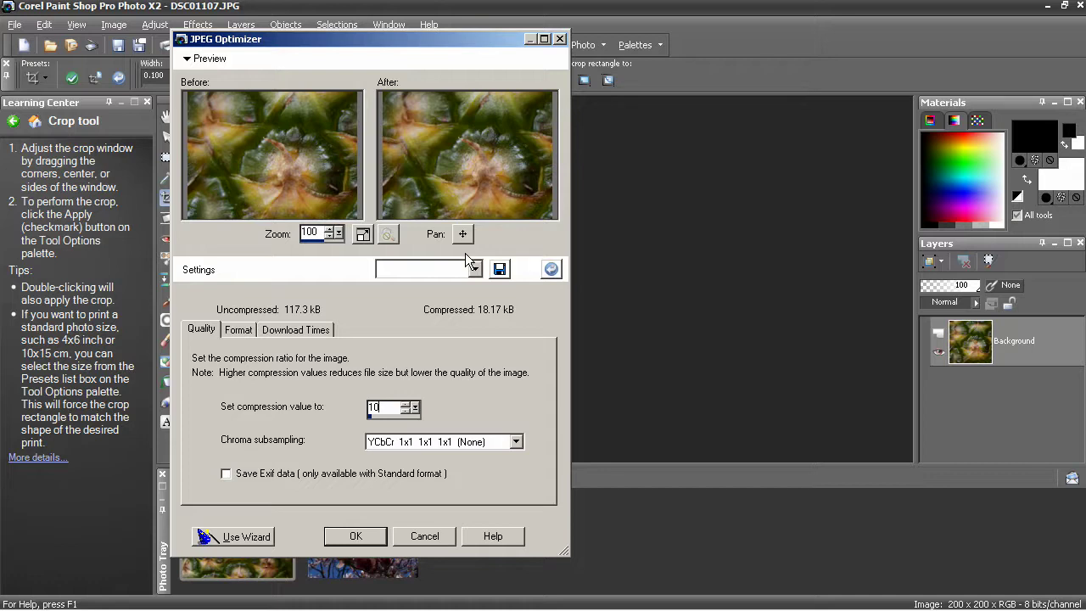
pyautogui.click(240, 332)
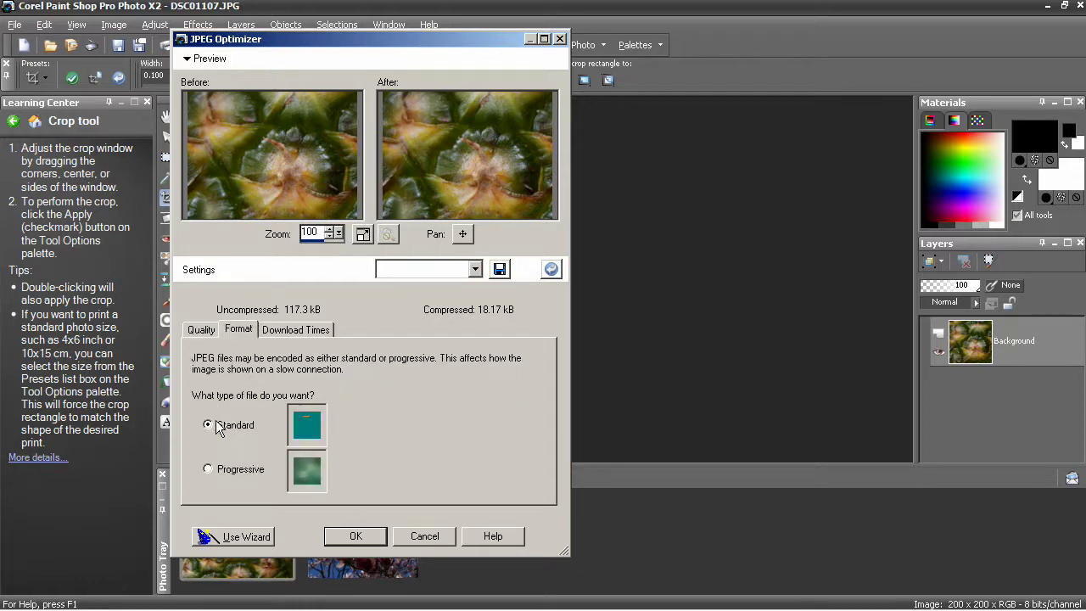
pyautogui.click(320, 332)
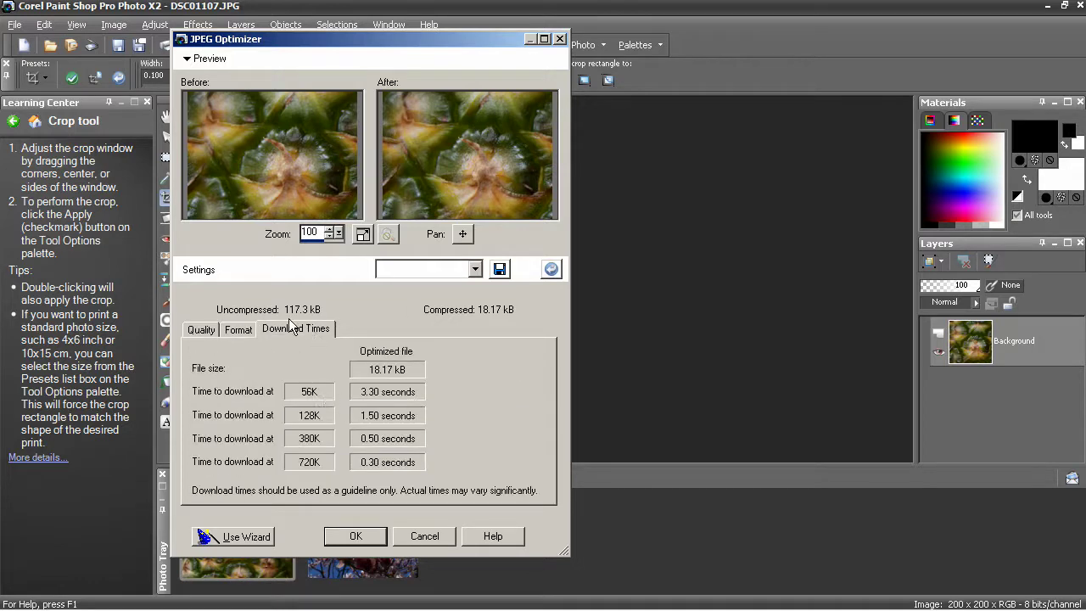
pyautogui.click(356, 536)
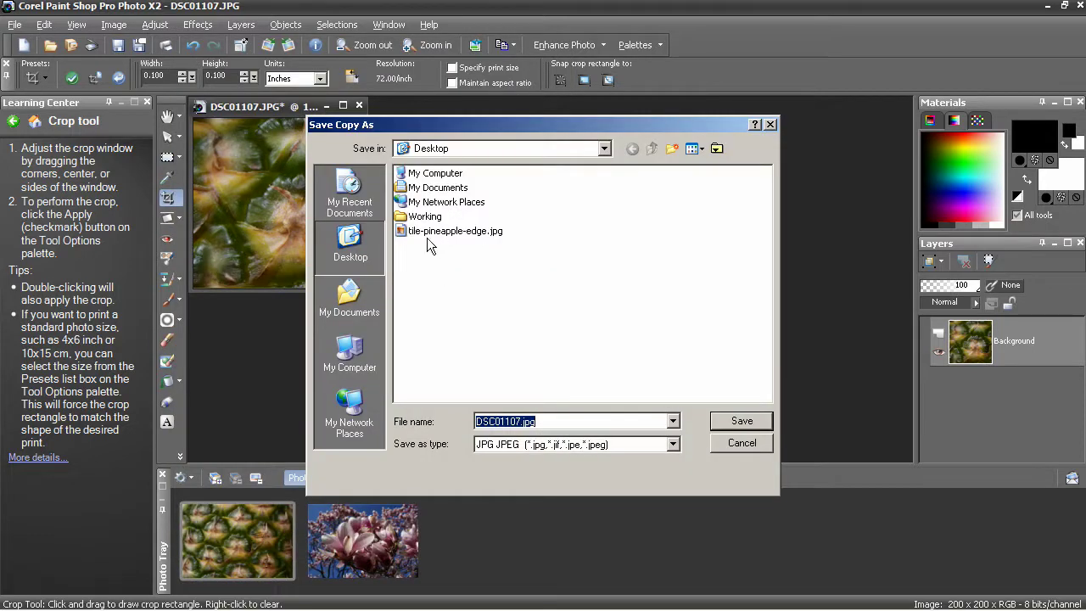
# Overwrite tile-pineapple-edge.jpg with the optimized tile, then close DSC01107.JPG discarding changes.
pyautogui.moveTo(456, 125); pyautogui.dragTo(542, 146)
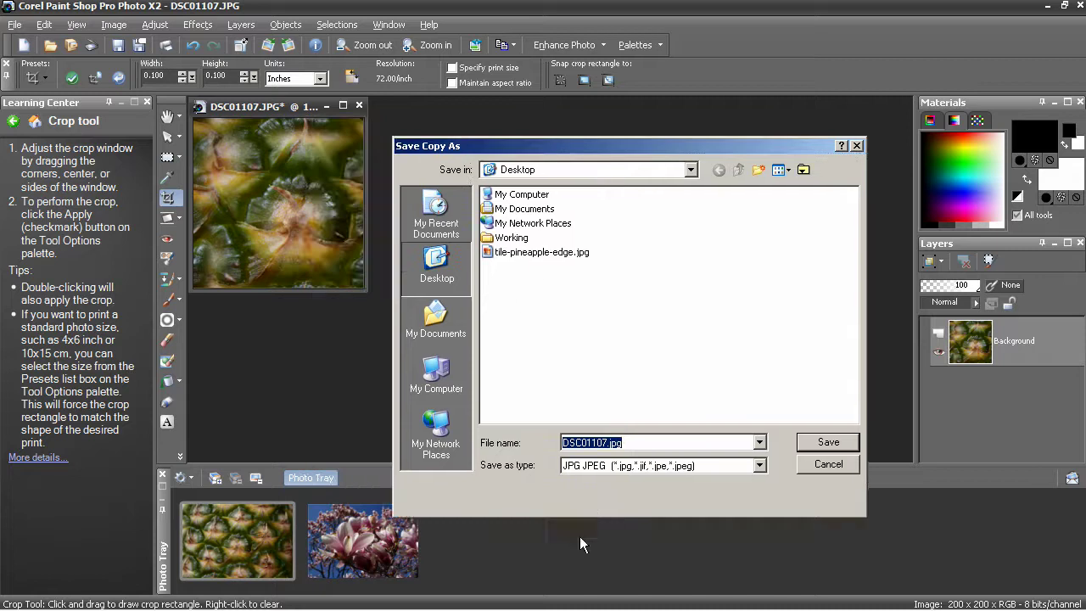
pyautogui.click(541, 252)
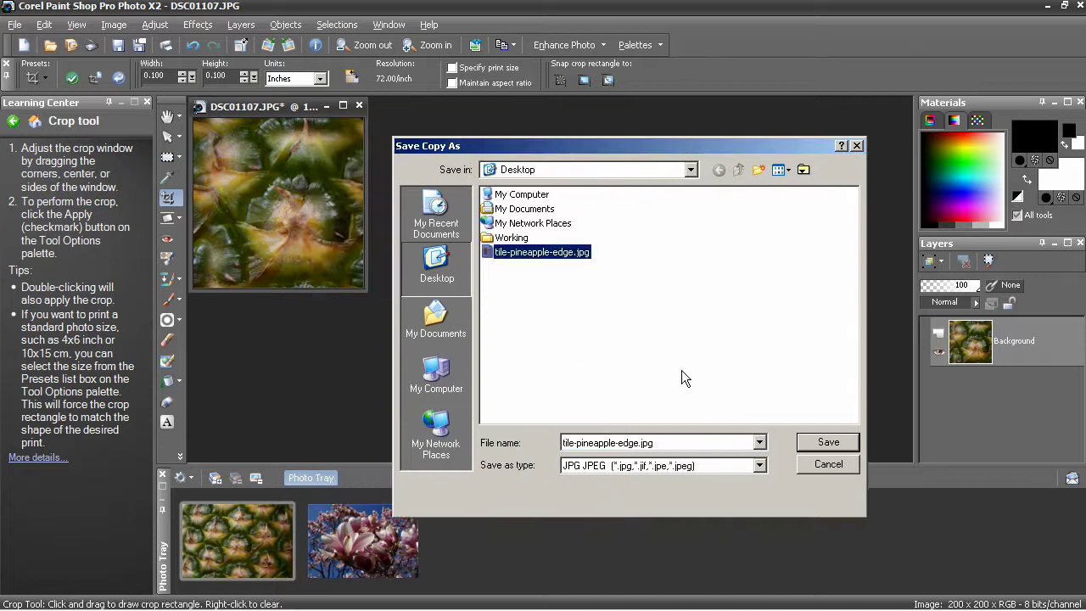
pyautogui.click(828, 442)
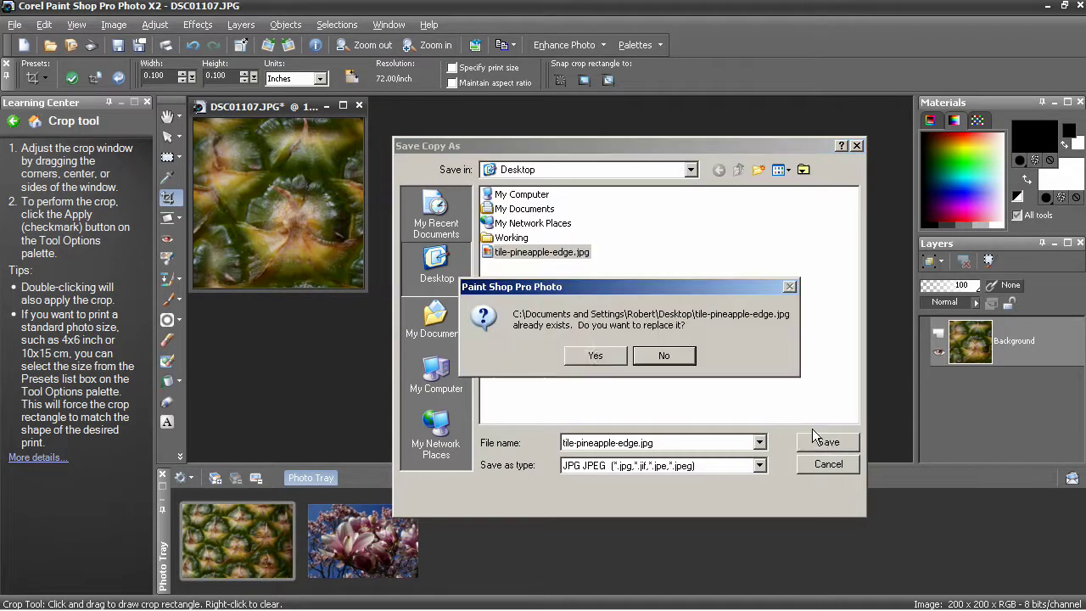
pyautogui.click(597, 357)
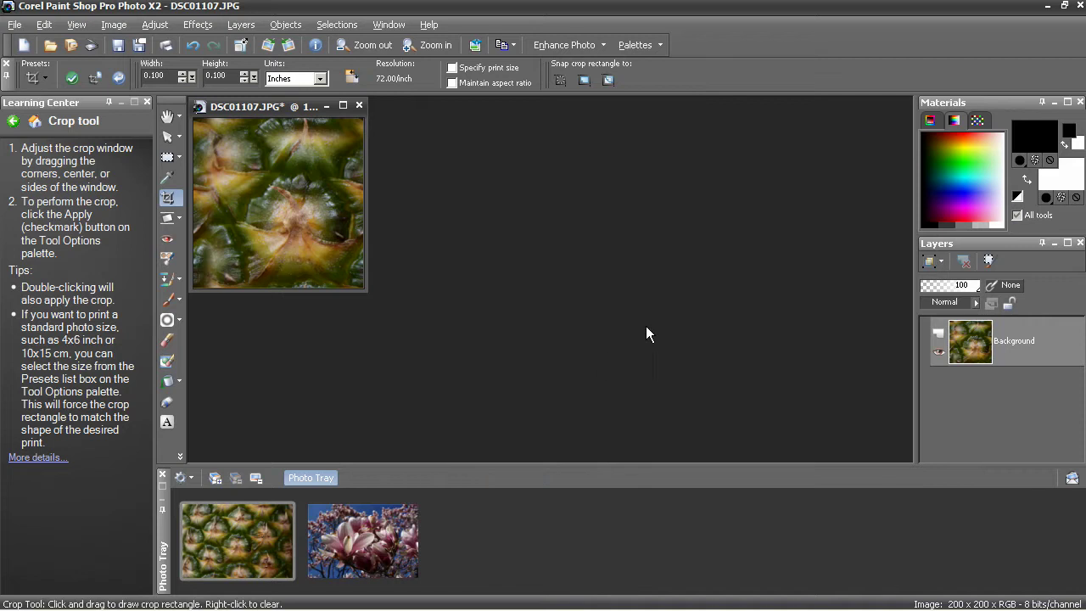
pyautogui.click(360, 106)
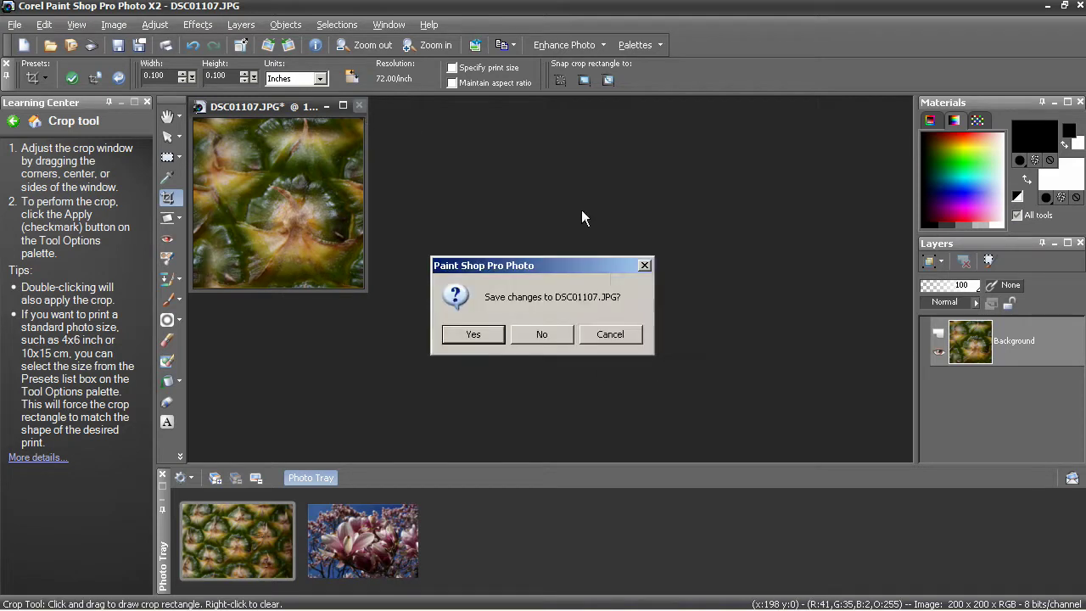
pyautogui.click(548, 336)
# Minimize Paint Shop Pro and preview the saved tile-pineapple-edge.jpg from the desktop.
pyautogui.click(1044, 10)
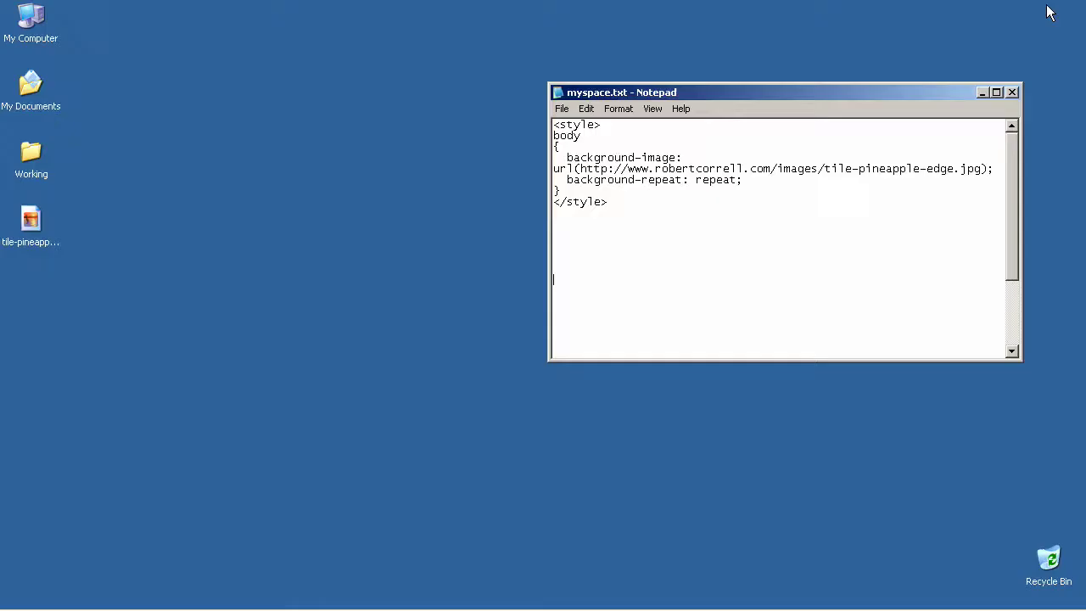
pyautogui.doubleClick(40, 224)
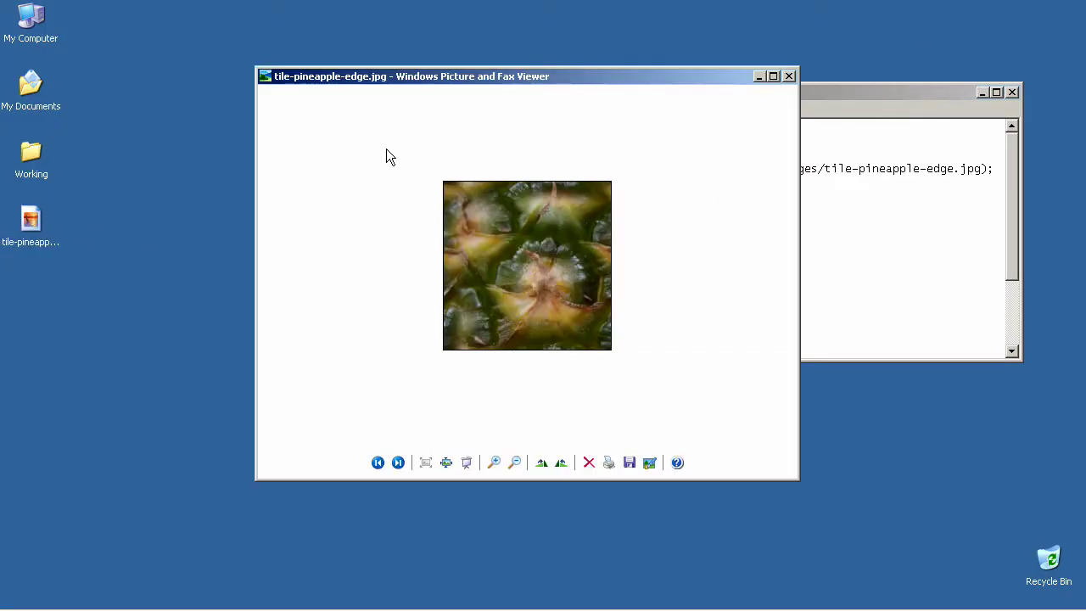
pyautogui.click(789, 76)
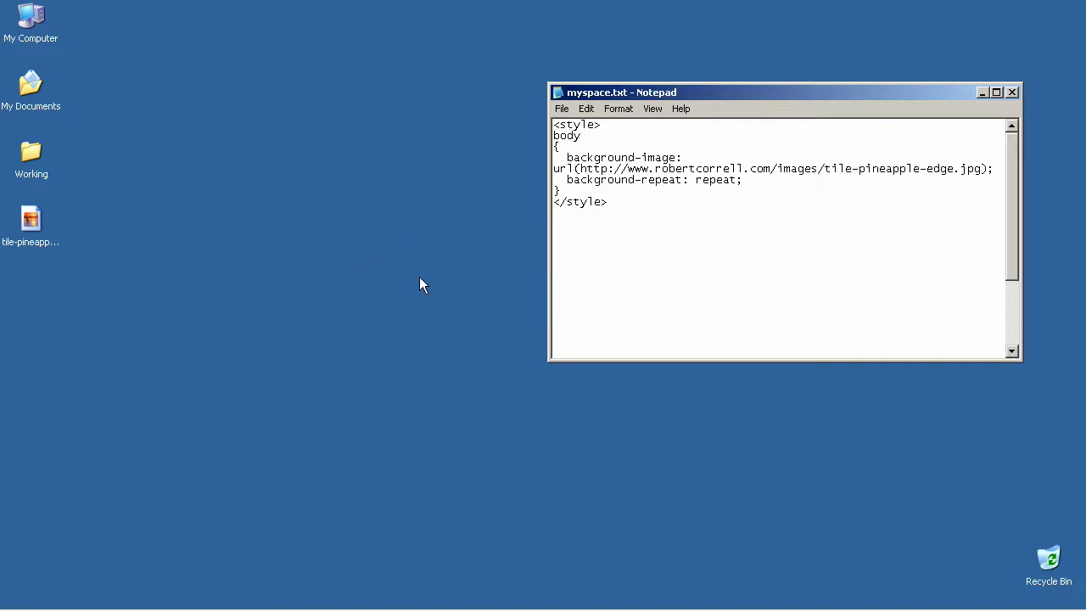
# Select the entire background style block in myspace.txt for copying.
pyautogui.moveTo(641, 168); pyautogui.dragTo(982, 170)
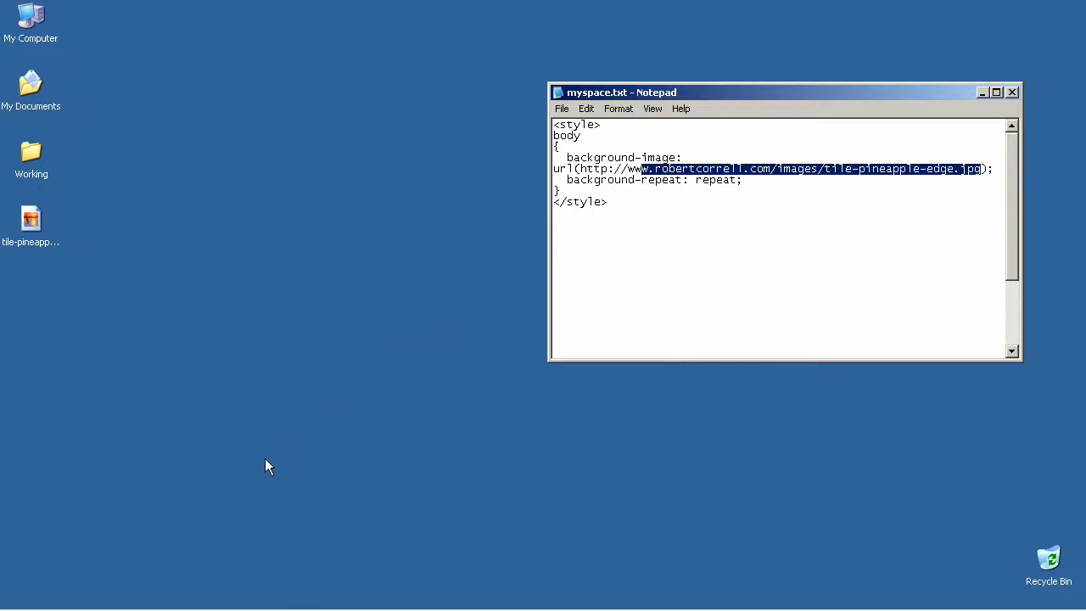
pyautogui.moveTo(202, 600)
pyautogui.moveTo(554, 129); pyautogui.dragTo(618, 208)
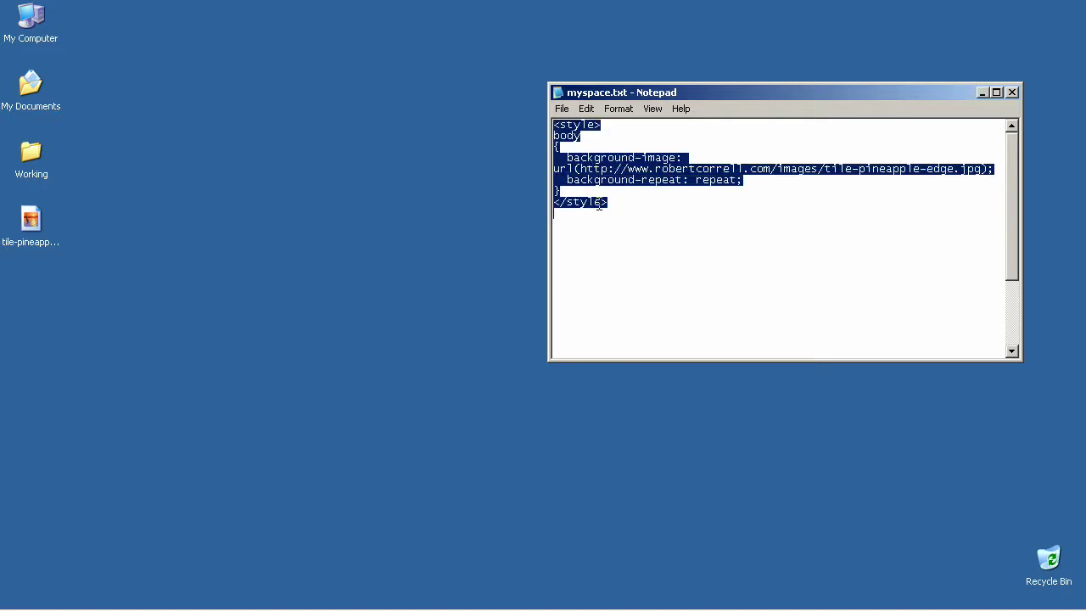
pyautogui.moveTo(629, 200); pyautogui.dragTo(525, 116)
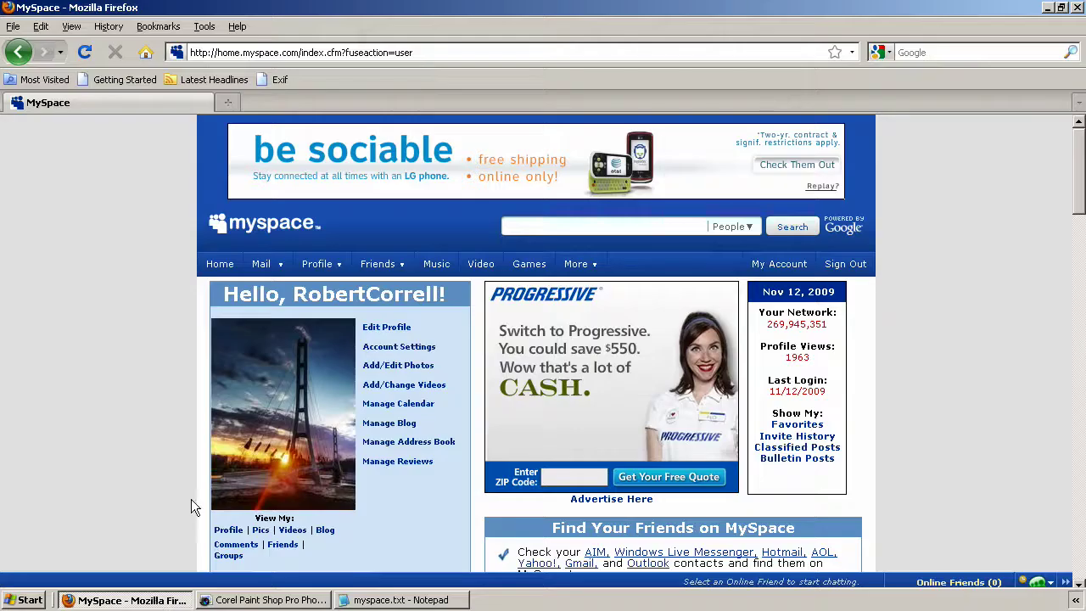
pyautogui.click(158, 602)
# Paste the pineapple-tile style block at the start of About Me, followed by a line break.
pyautogui.scroll(-7, 97, 225)
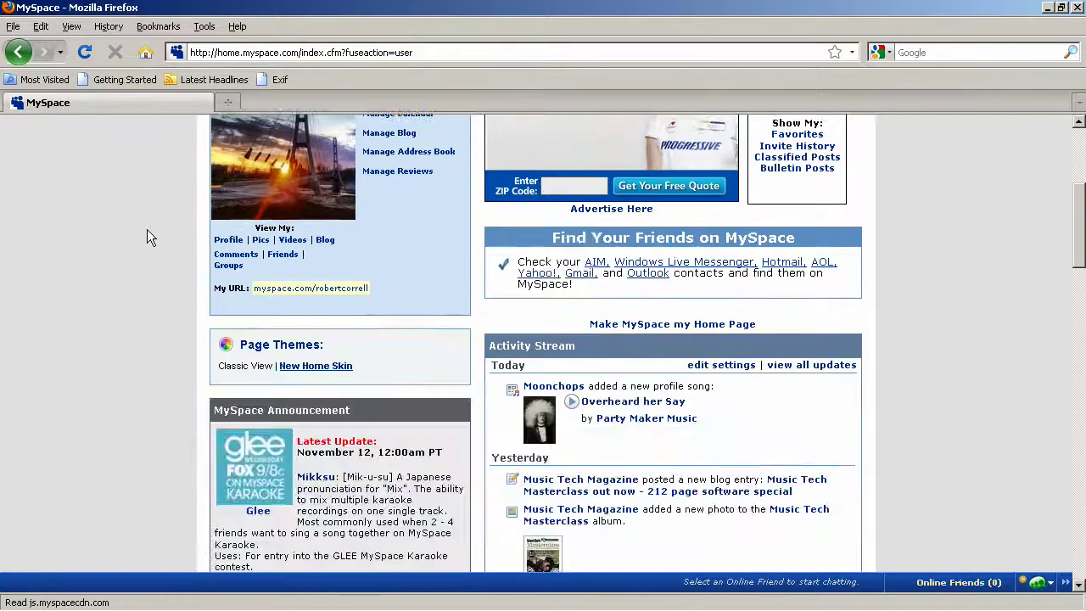
pyautogui.scroll(6, 152, 234)
pyautogui.click(390, 279)
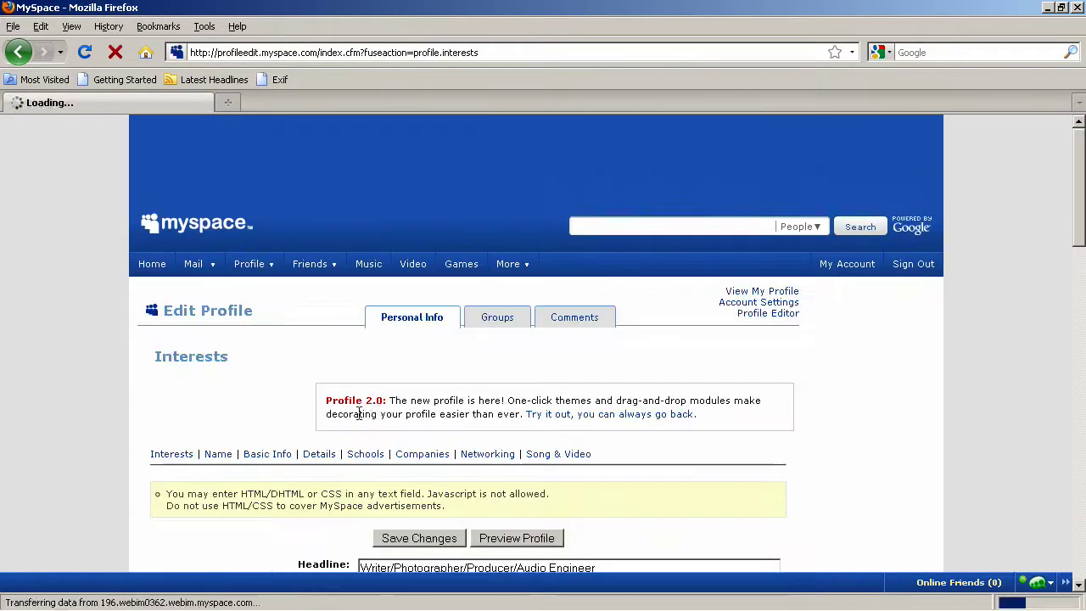
pyautogui.scroll(-7, 367, 384)
pyautogui.click(363, 283)
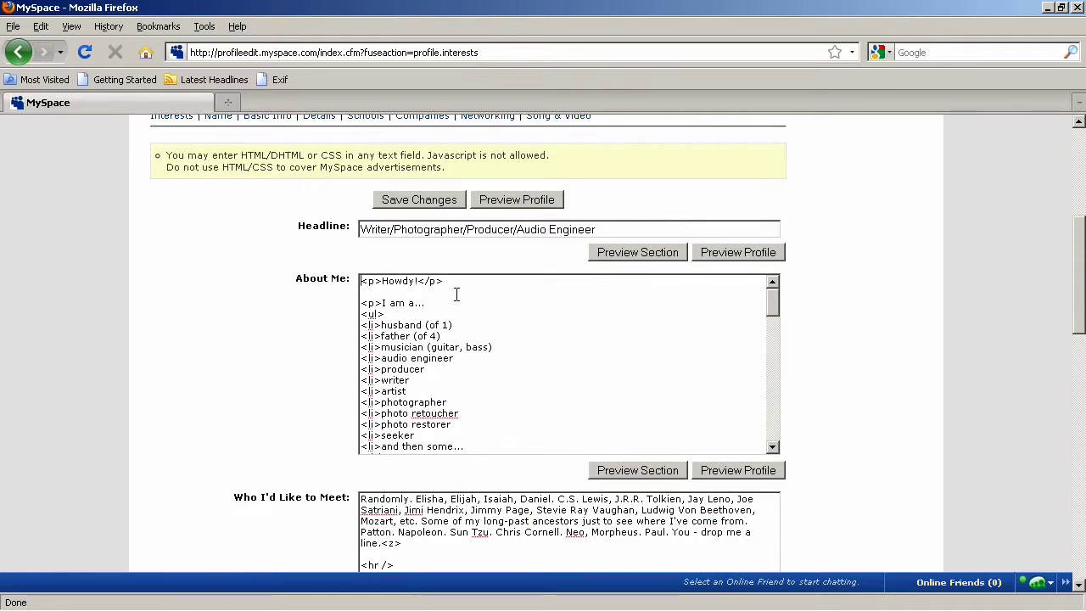
pyautogui.hotkey('ctrl', 'v')
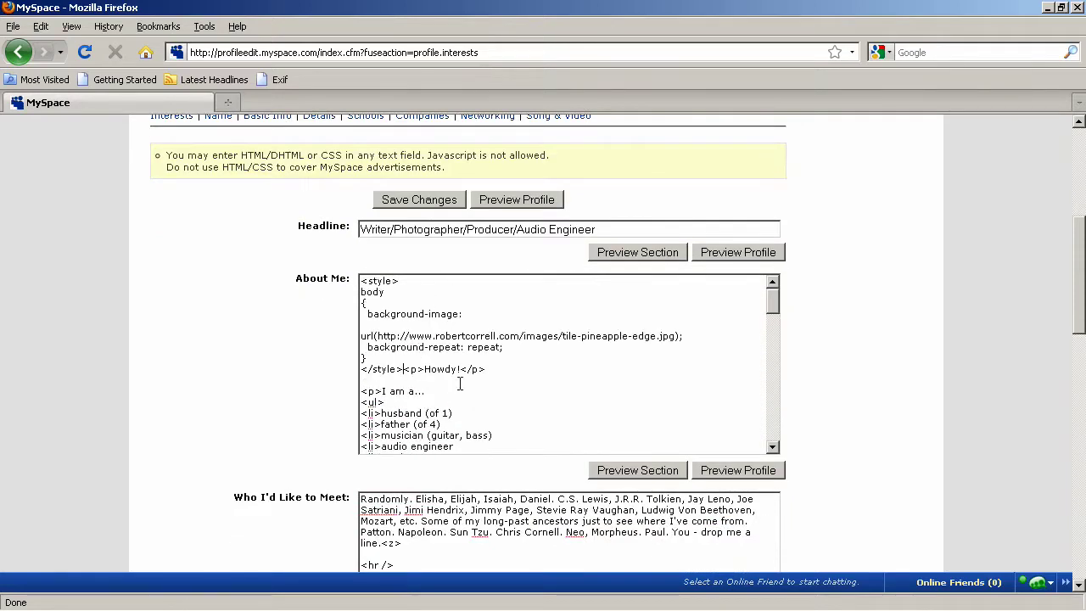
pyautogui.press('Return')
pyautogui.press('Return')
pyautogui.press('Return')
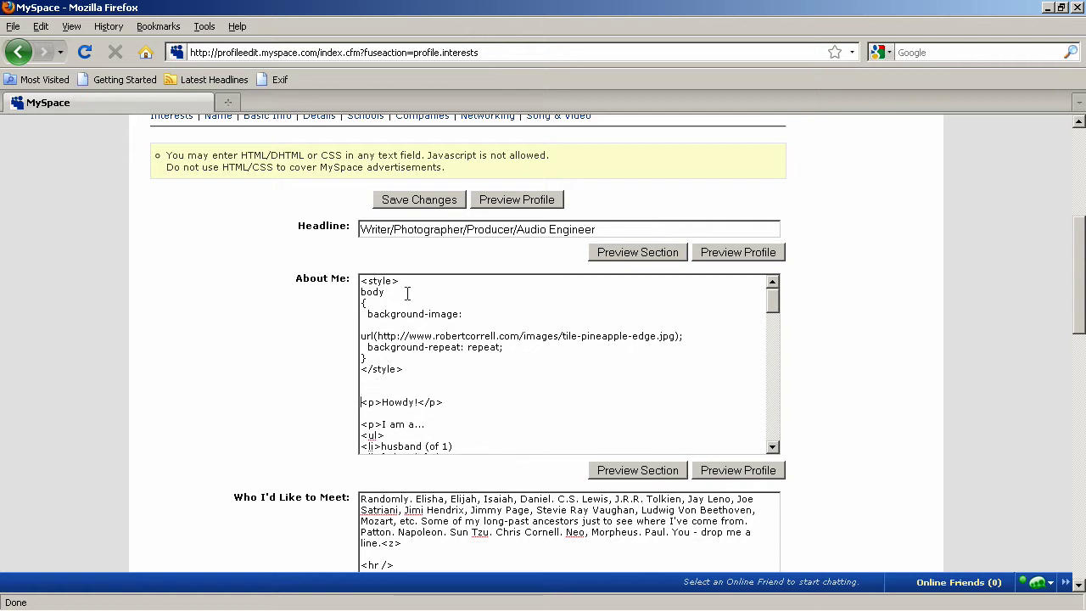
# Preview the profile to check the tiled pineapple page background.
pyautogui.click(735, 255)
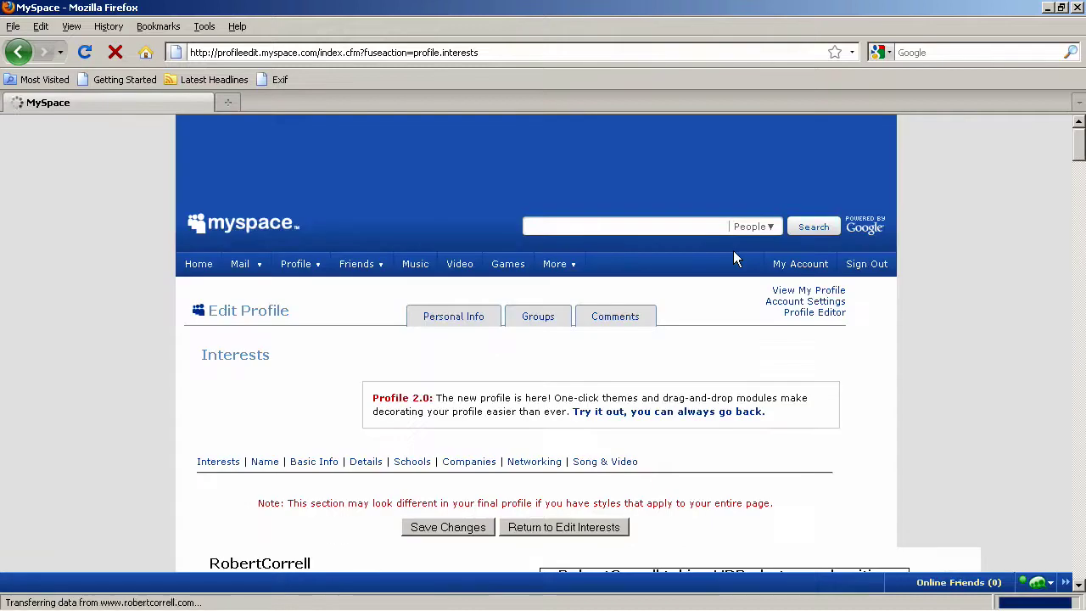
pyautogui.scroll(-7, 163, 263)
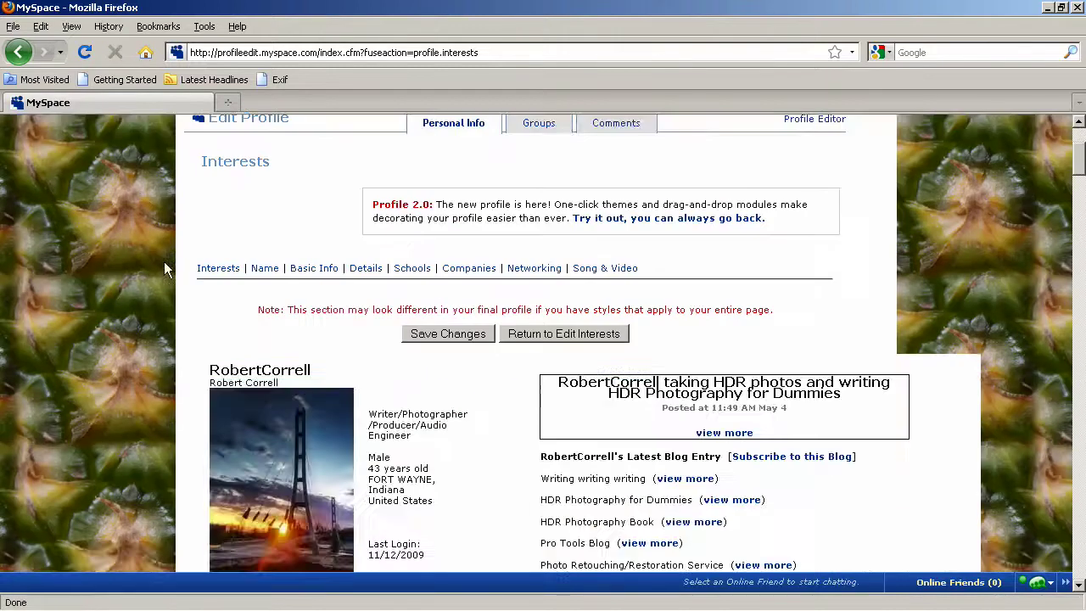
pyautogui.scroll(-15, 164, 261)
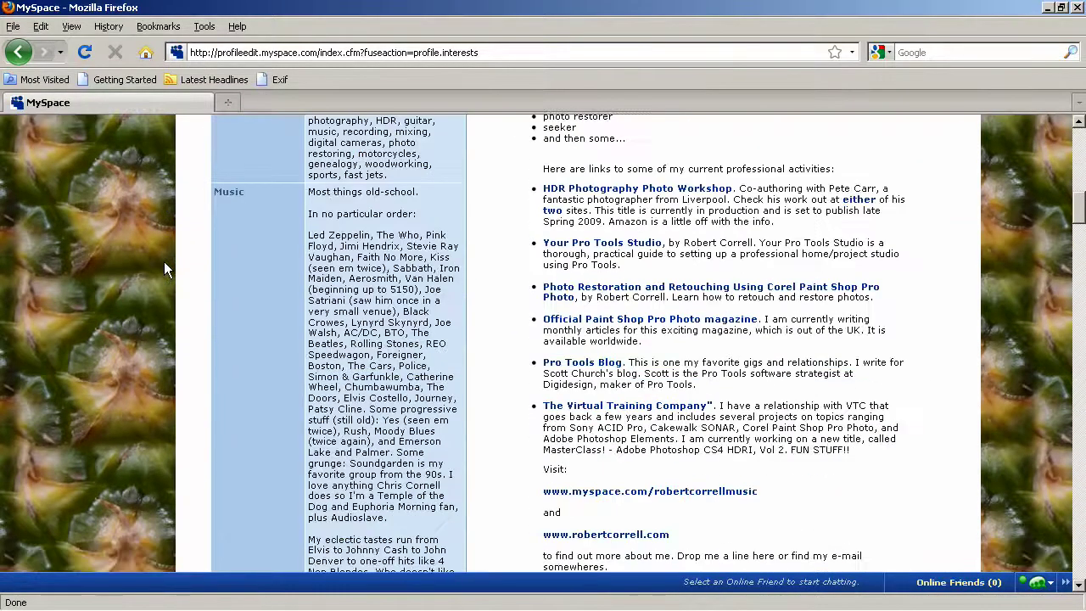
pyautogui.scroll(-6, 164, 261)
pyautogui.scroll(15, 164, 262)
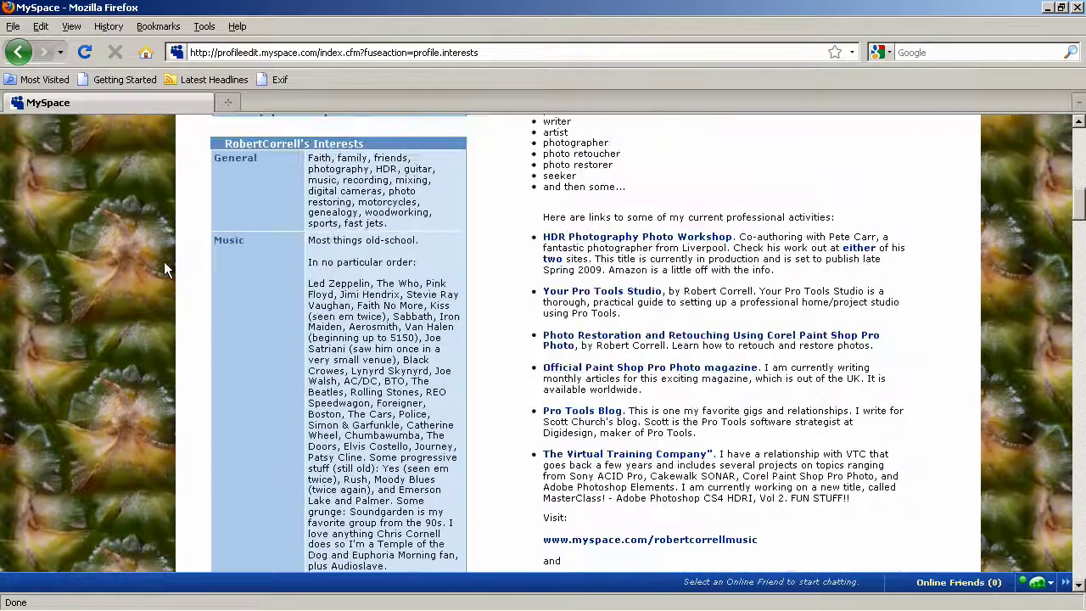
pyautogui.scroll(12, 164, 262)
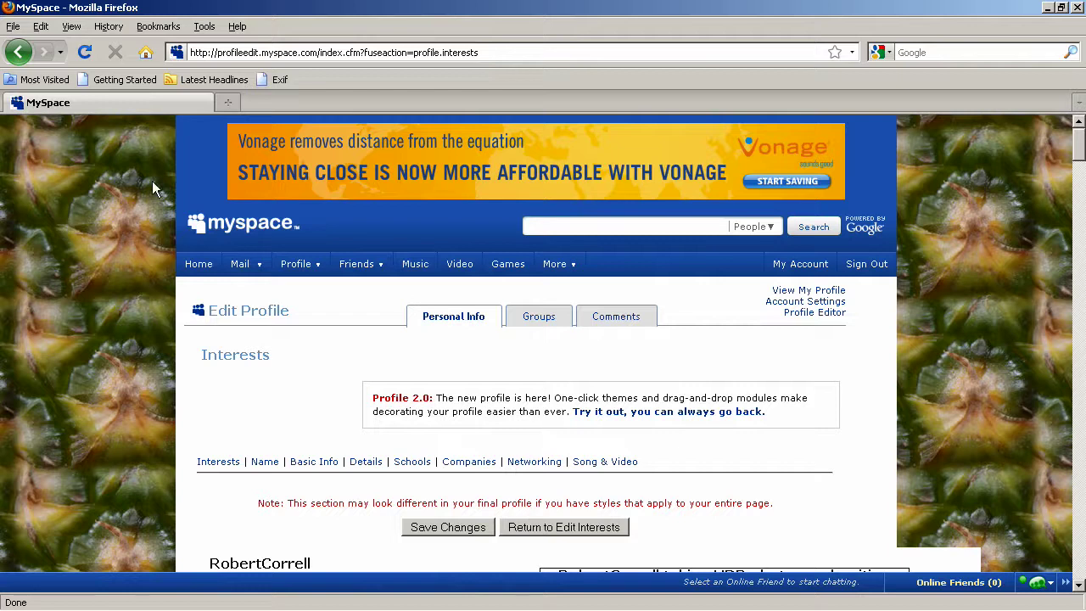
pyautogui.scroll(-4, 610, 270)
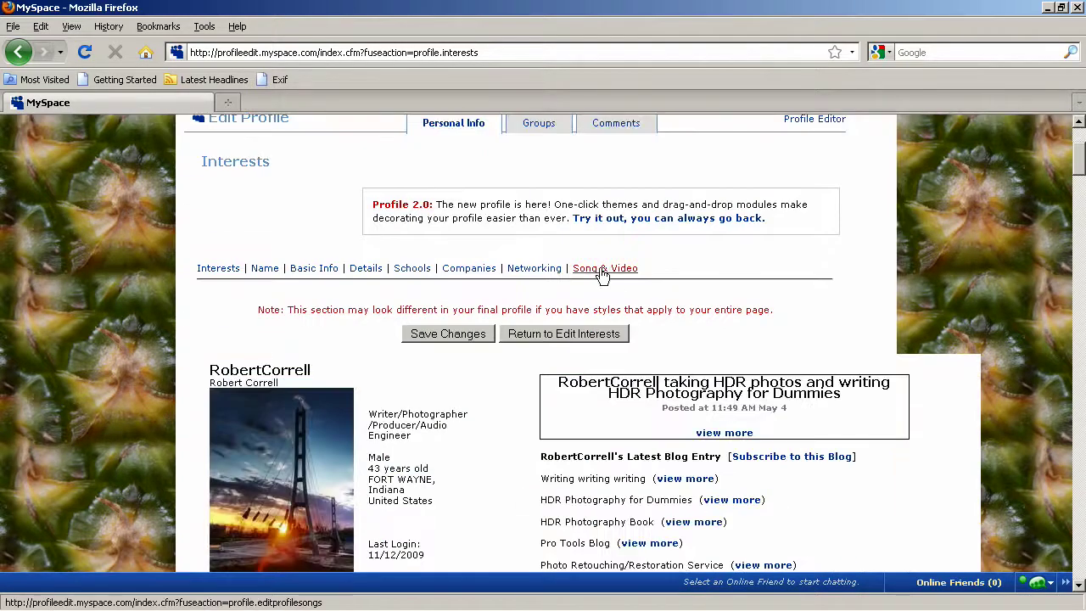
# Return to the Interests editor, clear the selected file name text, and minimize Firefox.
pyautogui.click(537, 330)
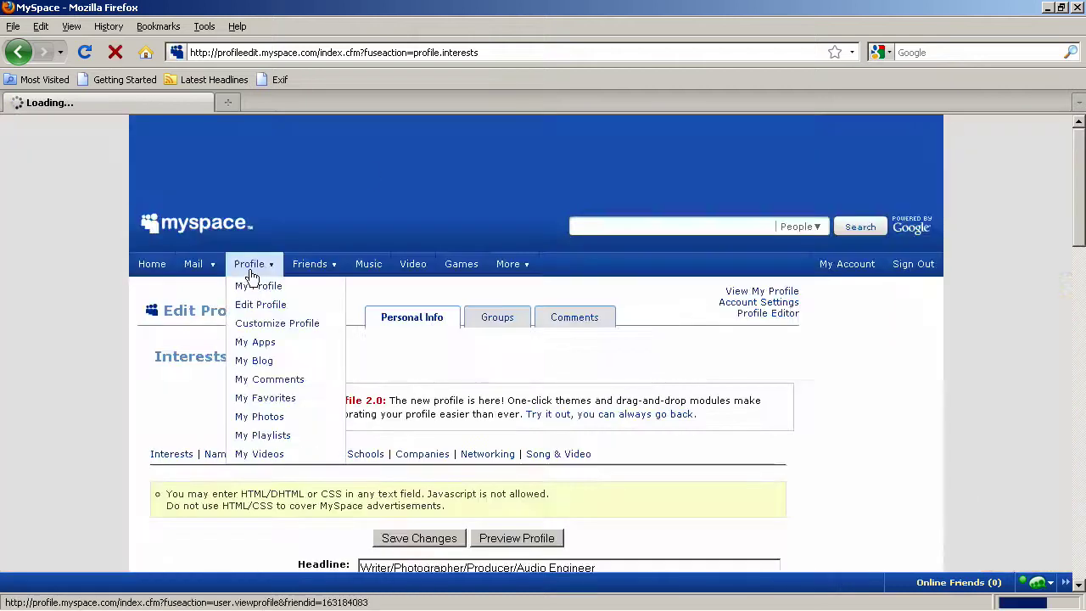
pyautogui.scroll(-5, 556, 377)
pyautogui.scroll(-1, 553, 376)
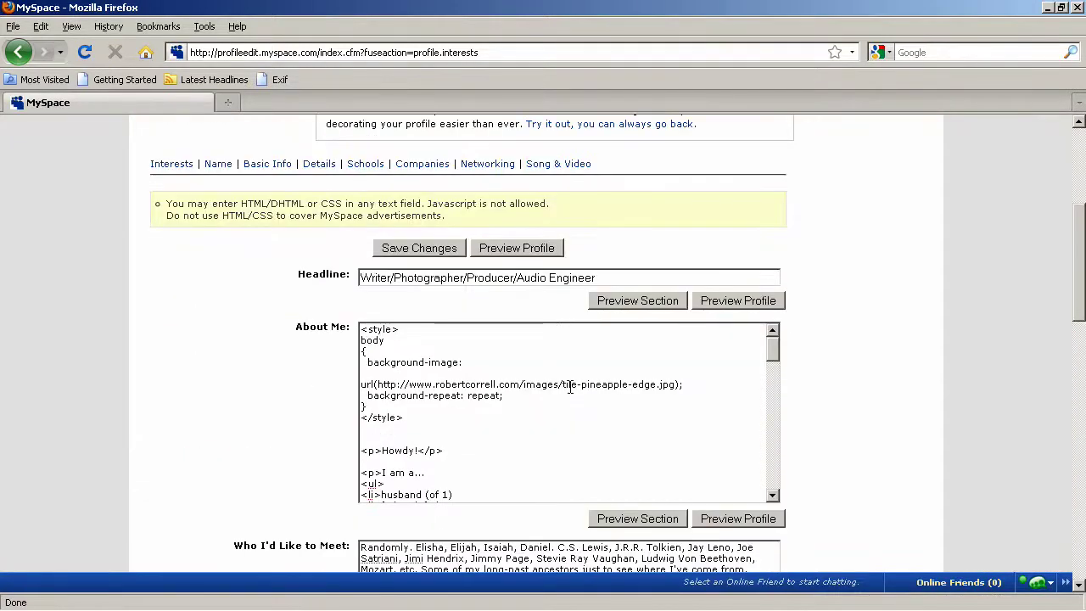
pyautogui.moveTo(568, 384); pyautogui.dragTo(632, 385)
pyautogui.click(747, 388)
pyautogui.click(1048, 8)
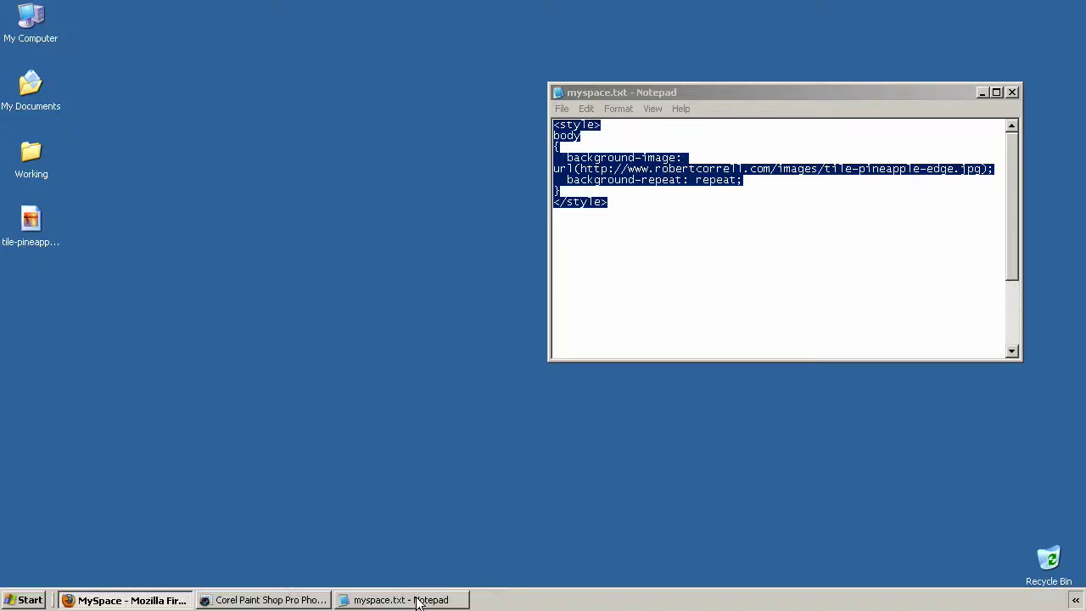
pyautogui.click(263, 601)
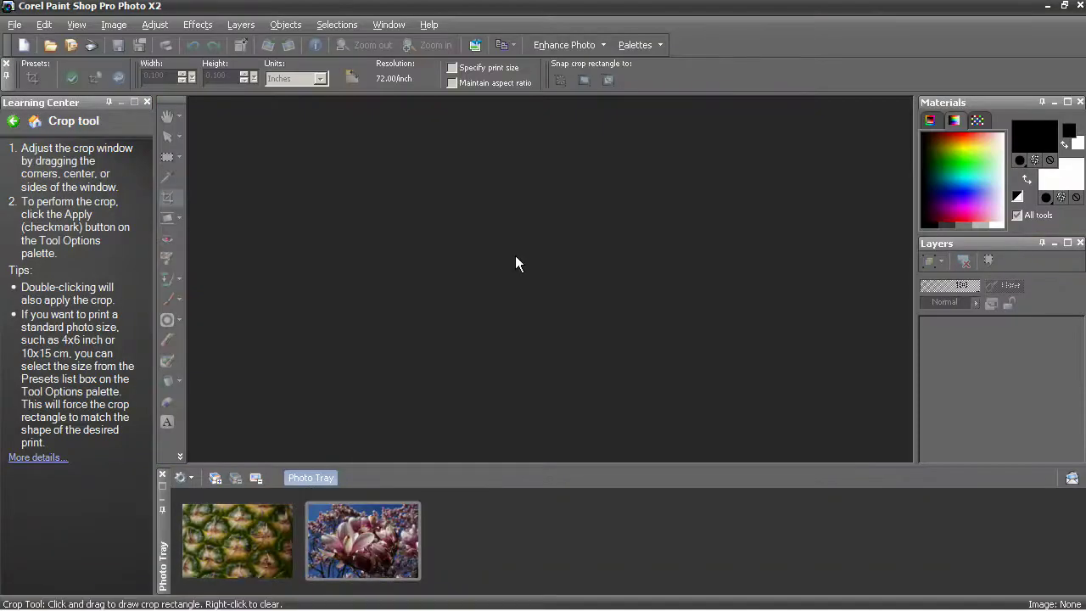
# Open DSC09950.JPG and crop it square around the main magnolia blossom.
pyautogui.doubleClick(405, 528)
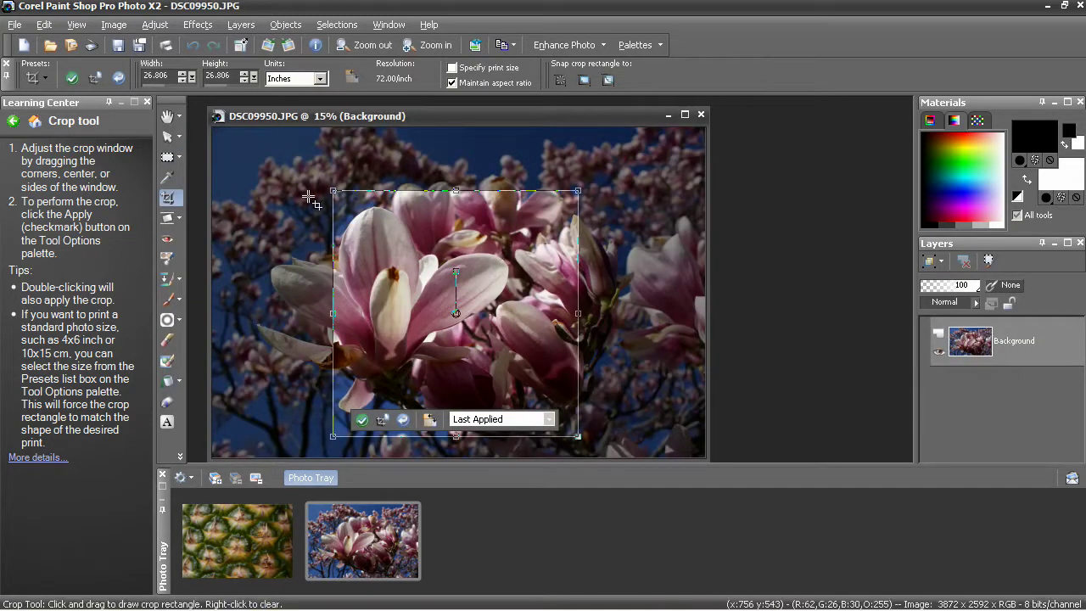
pyautogui.moveTo(500, 267)
pyautogui.mouseDown()
pyautogui.moveTo(456, 271)
pyautogui.moveTo(468, 291)
pyautogui.moveTo(494, 284)
pyautogui.mouseUp()
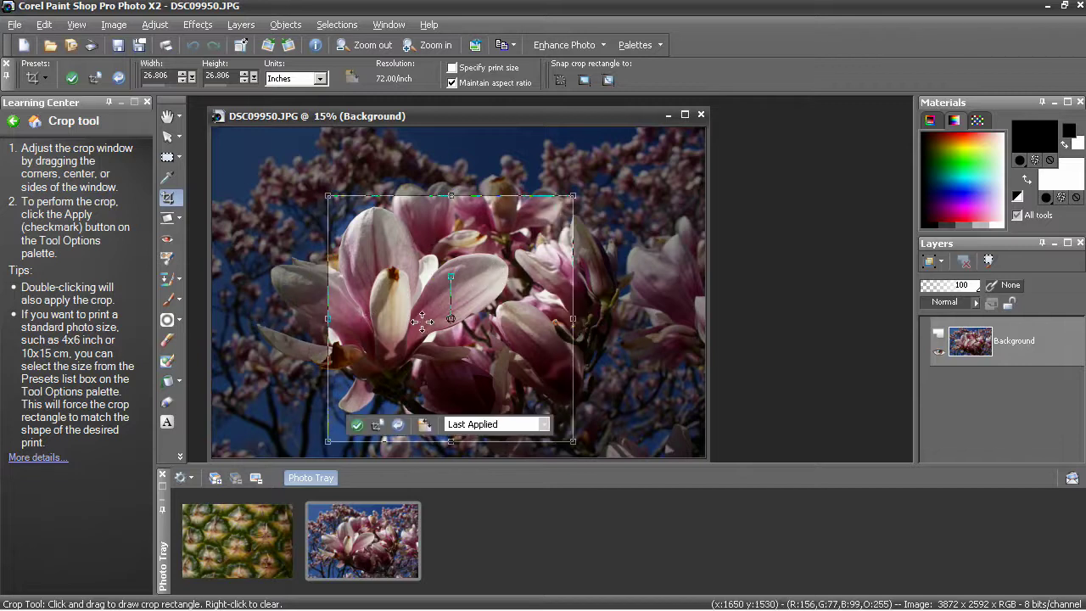
pyautogui.doubleClick(502, 347)
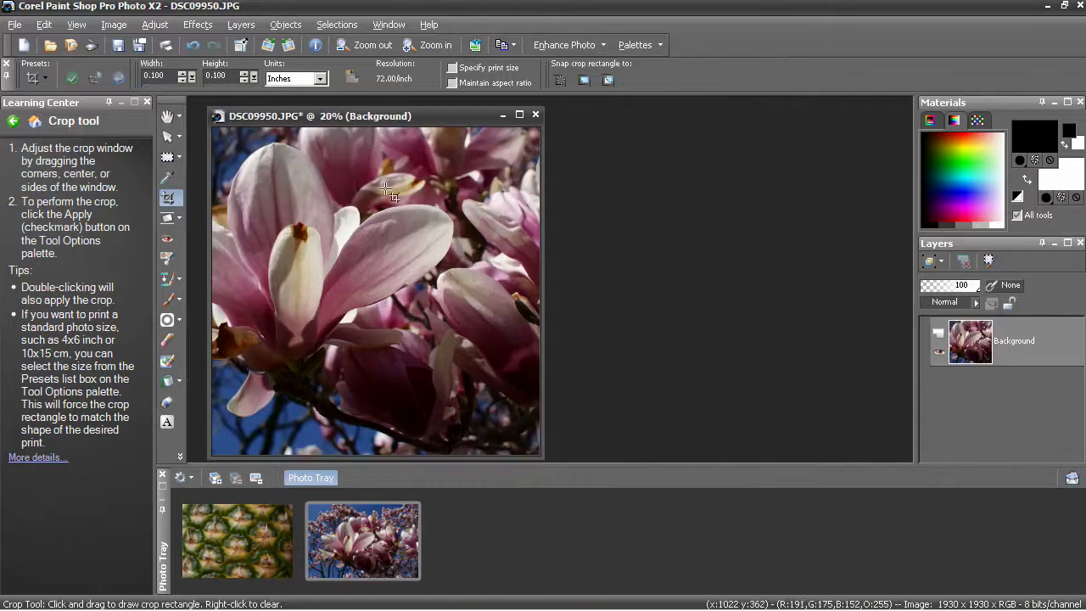
# Apply Seamless Tiling to the photo using the Corner method.
pyautogui.click(185, 27)
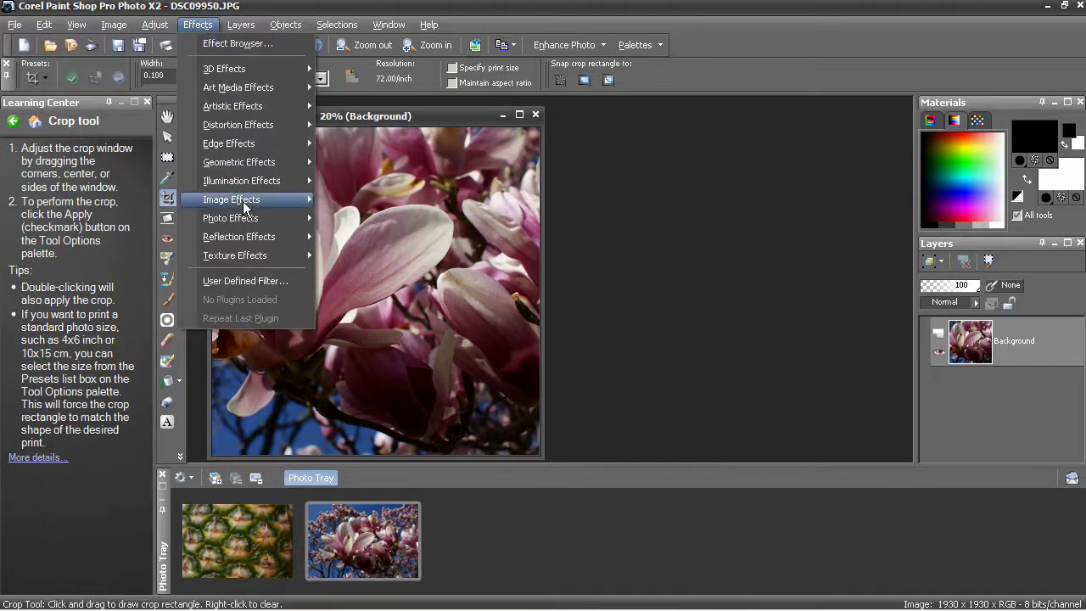
pyautogui.moveTo(245, 199)
pyautogui.click(357, 236)
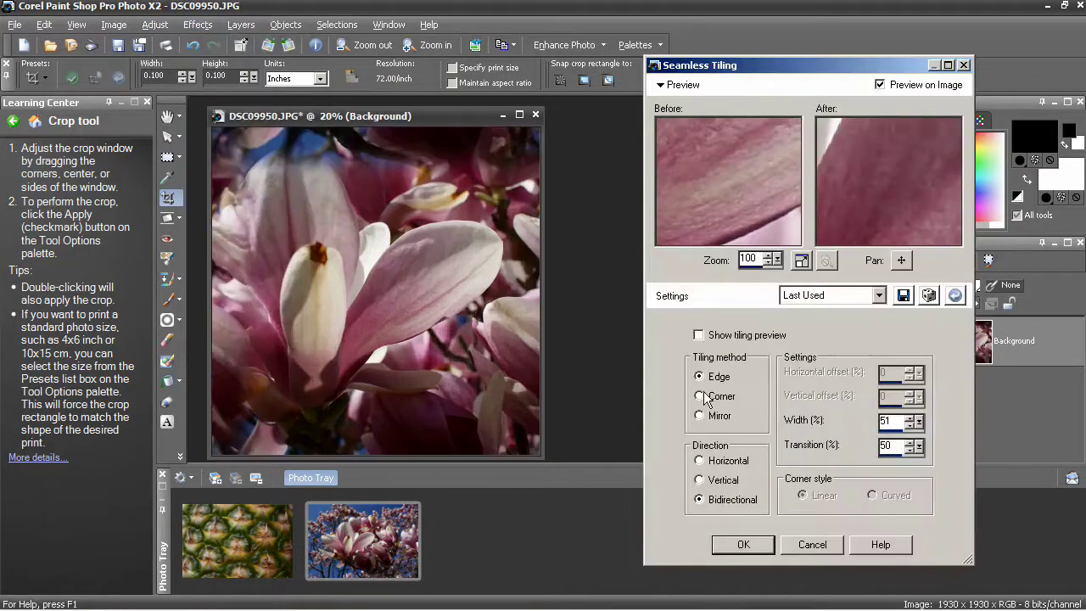
pyautogui.click(716, 397)
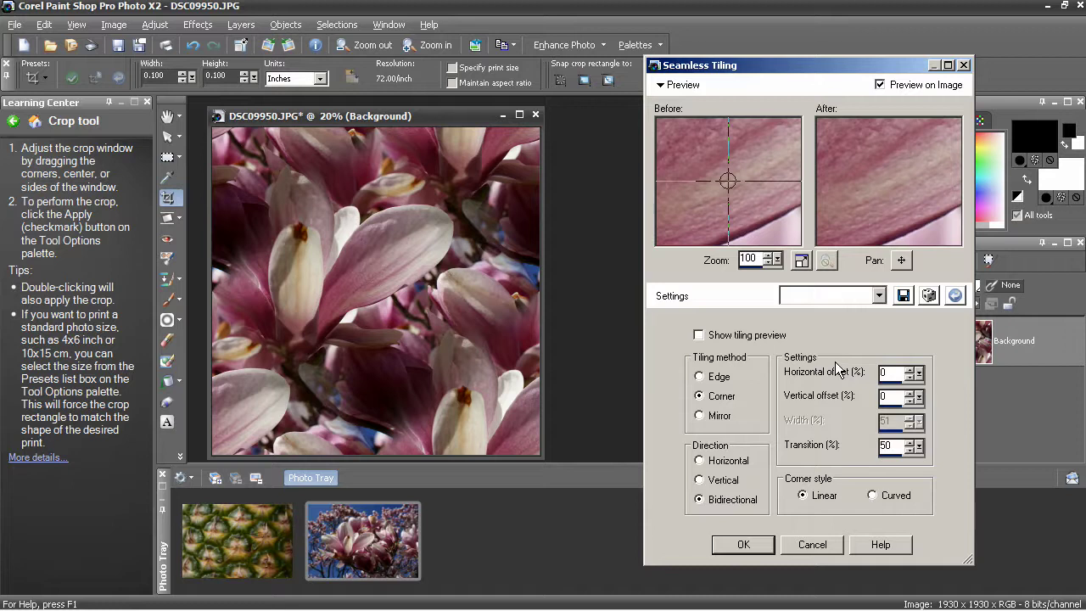
pyautogui.click(744, 544)
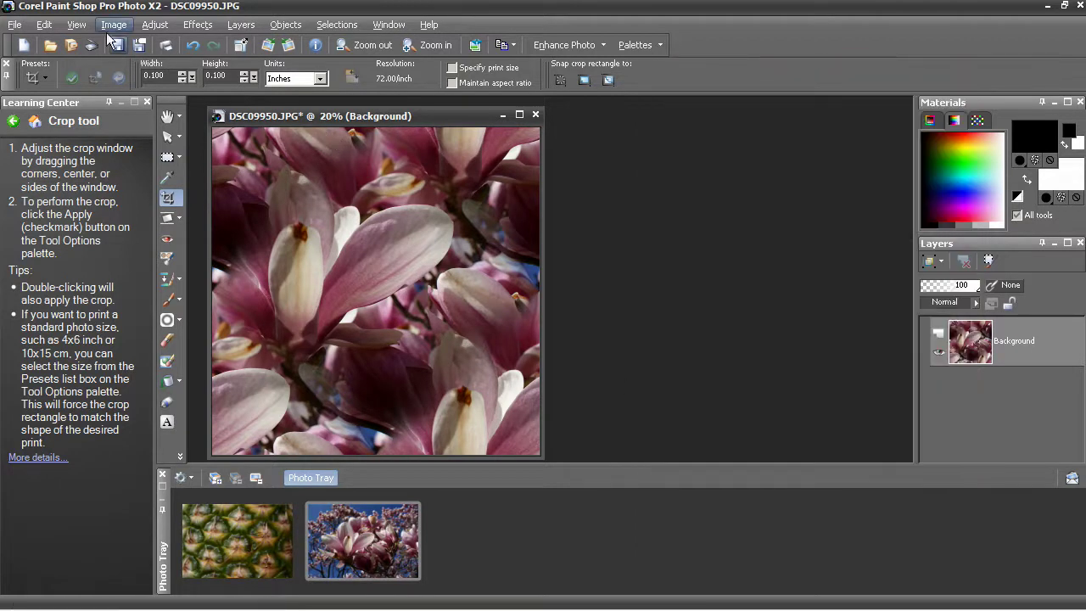
# Export the magnolia tile with JPEG Optimizer as tile-tree-corner.jpg on the Desktop.
pyautogui.click(14, 24)
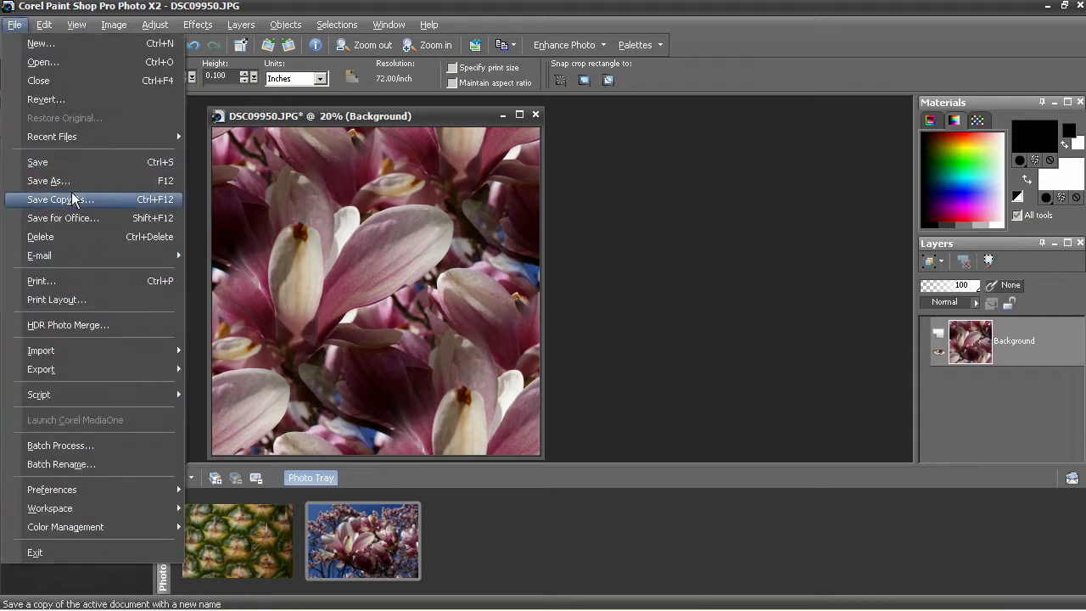
pyautogui.click(92, 327)
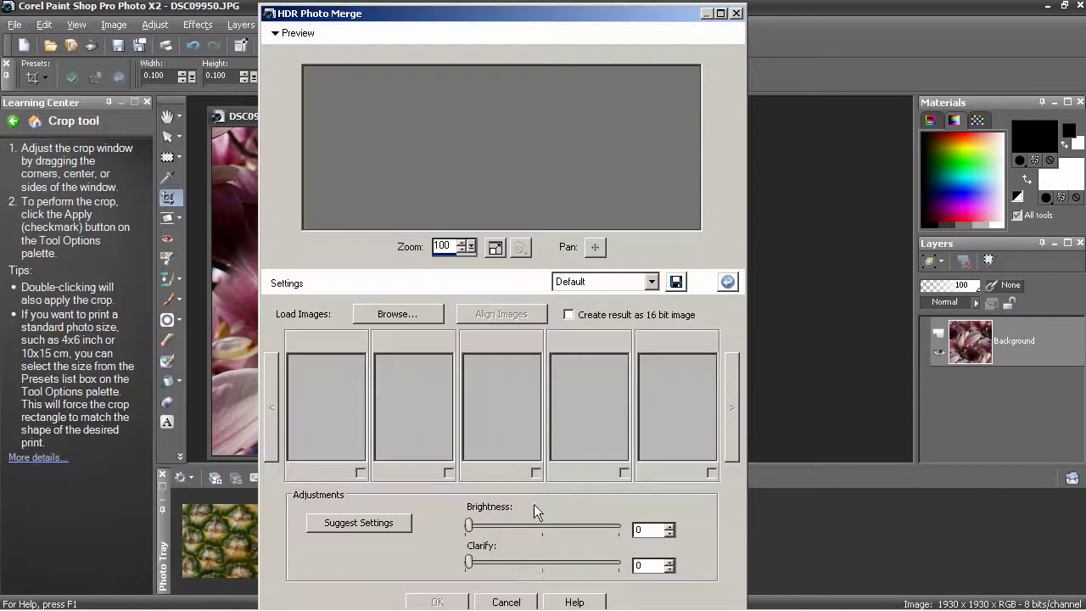
pyautogui.click(507, 602)
pyautogui.click(16, 25)
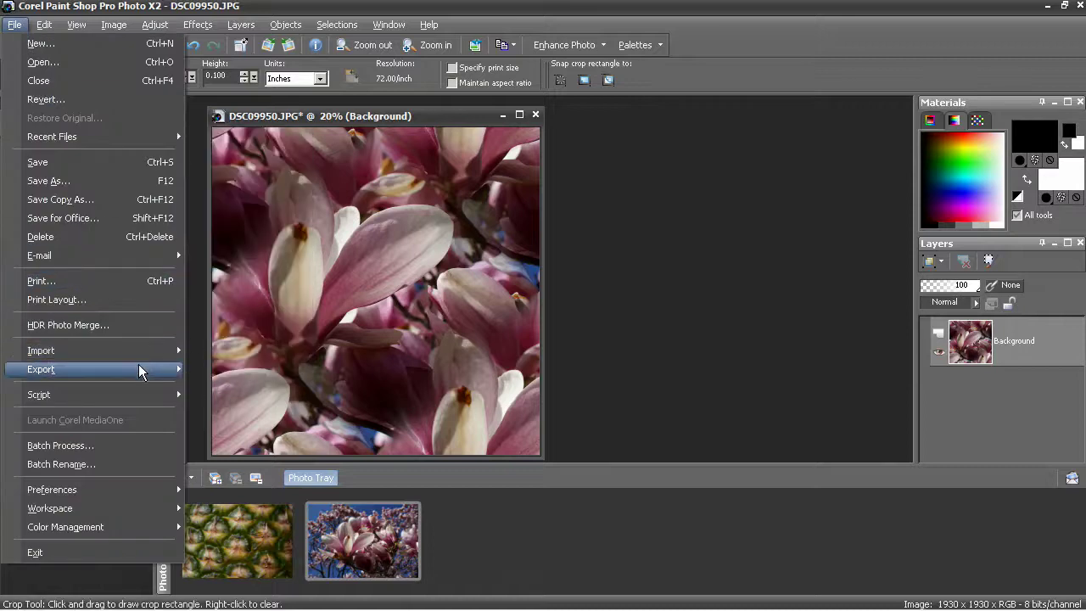
pyautogui.moveTo(136, 370)
pyautogui.click(255, 180)
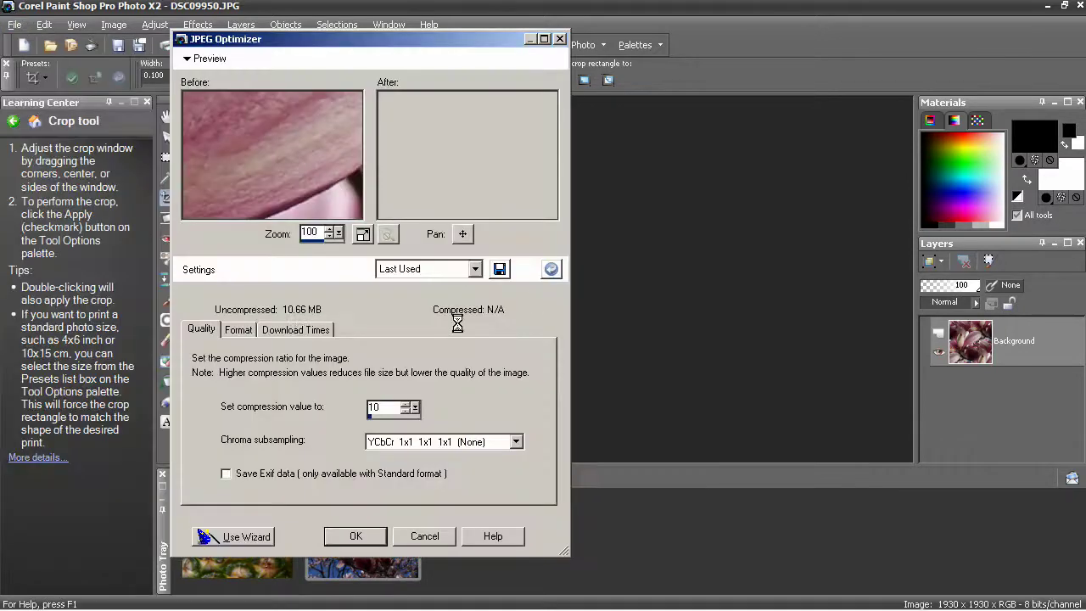
pyautogui.click(356, 537)
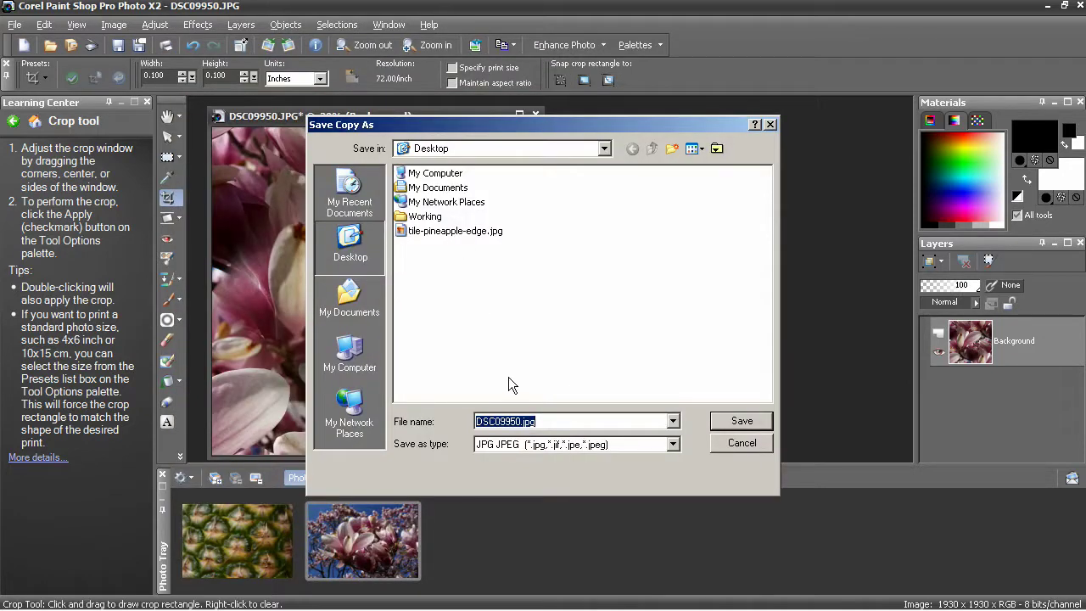
pyautogui.press('Home')
pyautogui.hotkey('shift', 'Right')
pyautogui.hotkey('shift', 'Right')
pyautogui.hotkey('shift', 'Right')
pyautogui.hotkey('shift', 'Right')
pyautogui.hotkey('shift', 'Right')
pyautogui.hotkey('shift', 'Right')
pyautogui.hotkey('shift', 'Right')
pyautogui.hotkey('shift', 'Right')
pyautogui.write('tile')
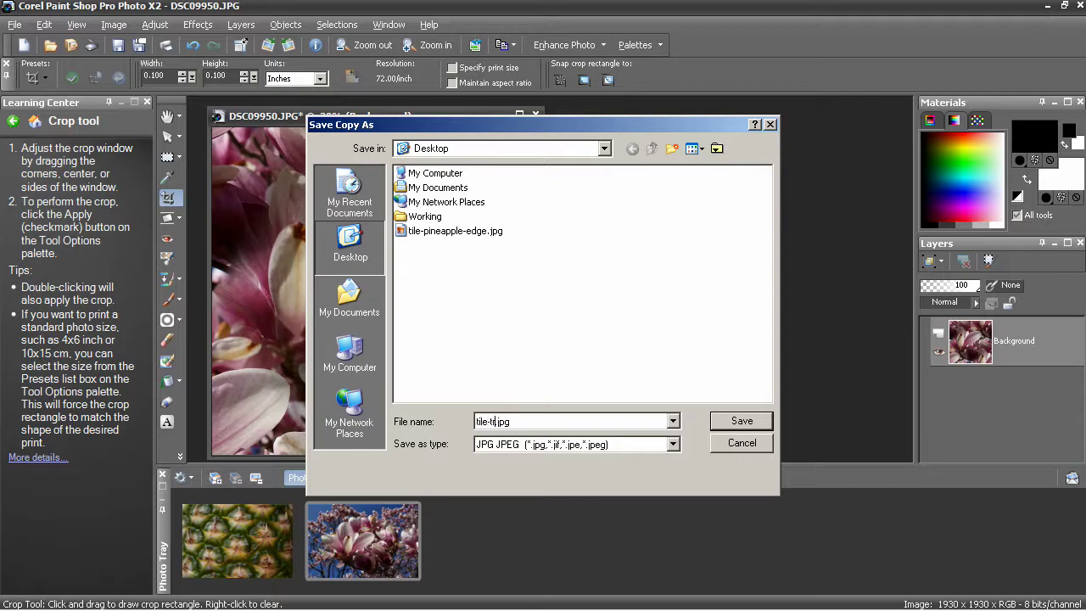
pyautogui.write('-tree-corner')
pyautogui.press('Return')
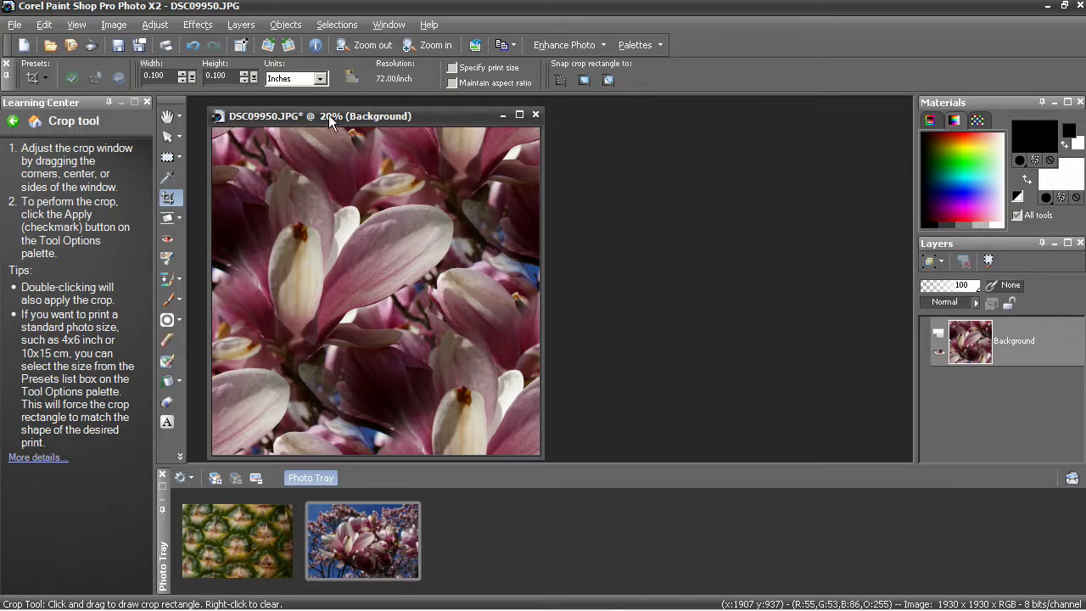
# Close DSC09950.JPG without saving changes and minimize Paint Shop Pro.
pyautogui.click(535, 115)
pyautogui.click(551, 335)
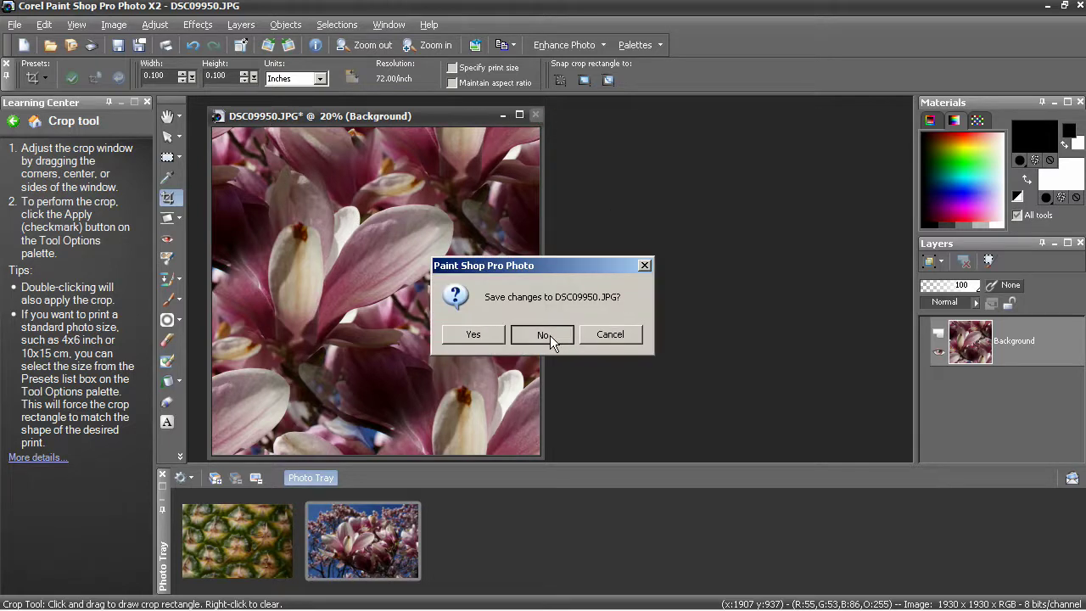
pyautogui.click(1050, 6)
# Paste the tile-tree-corner.jpg background CSS block into Notepad and check its file name.
pyautogui.write('<style> body {   background-image: url(http://www.robertcorrell.com/images/tile-tree-corner.jpg);   background-repeat: repeat; } </style>')
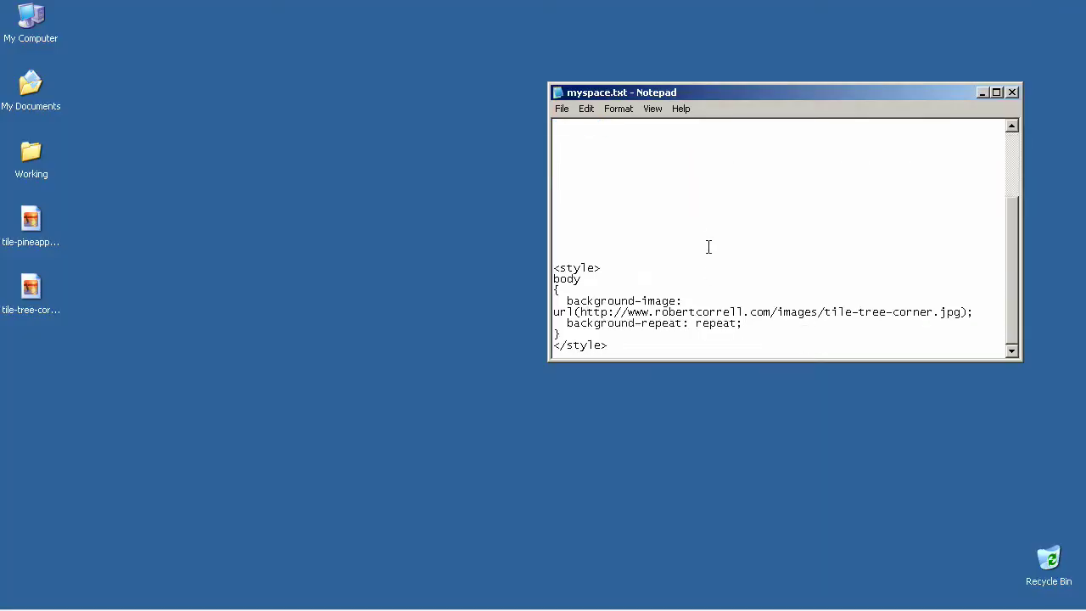
pyautogui.moveTo(619, 345); pyautogui.dragTo(548, 269)
pyautogui.hotkey('ctrl', 'c')
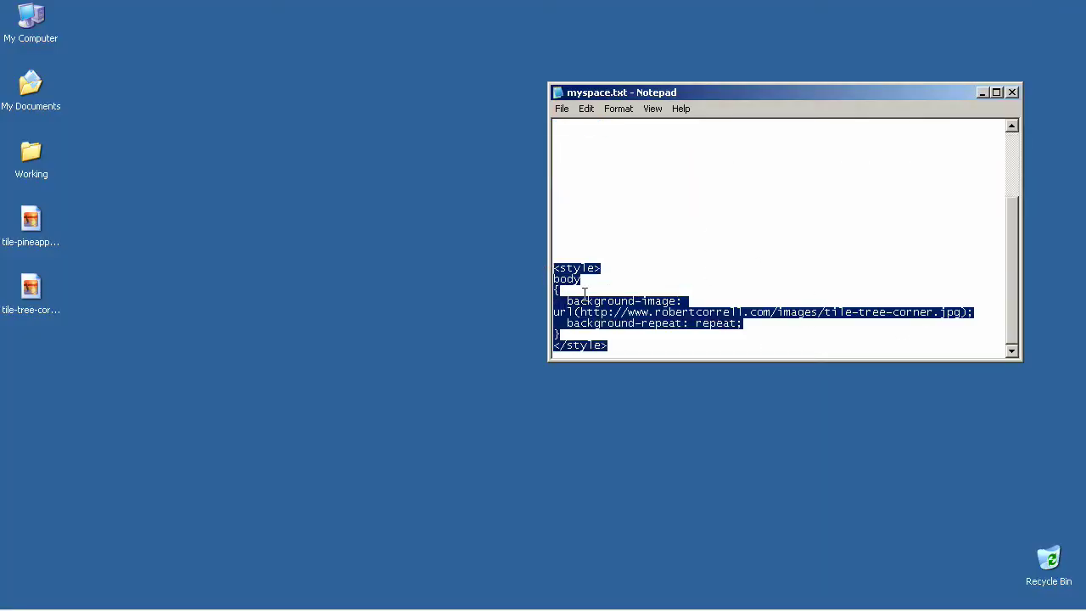
pyautogui.click(668, 297)
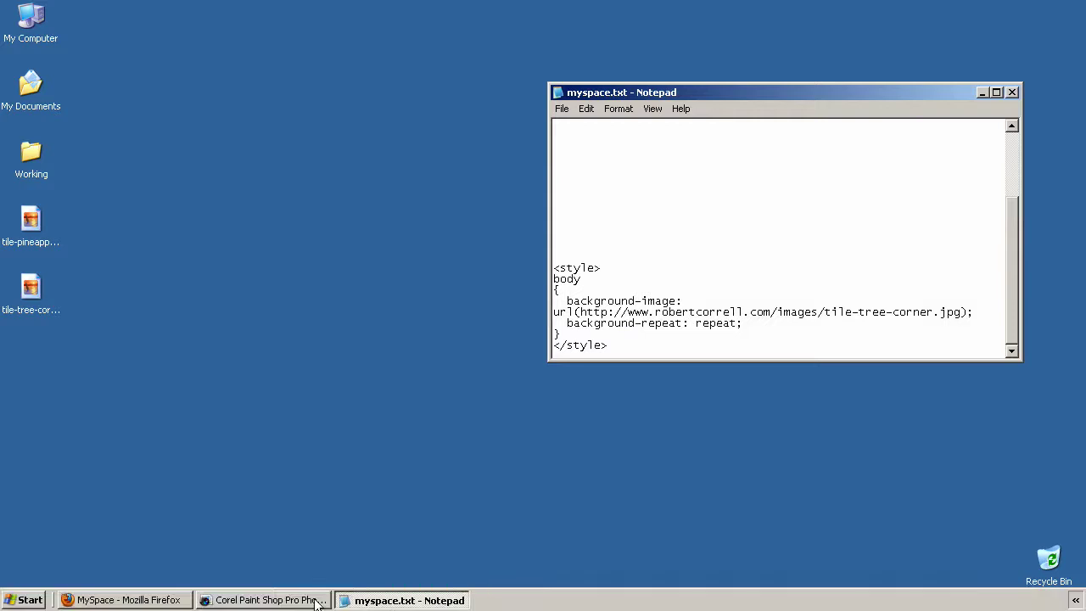
pyautogui.moveTo(830, 314); pyautogui.dragTo(940, 313)
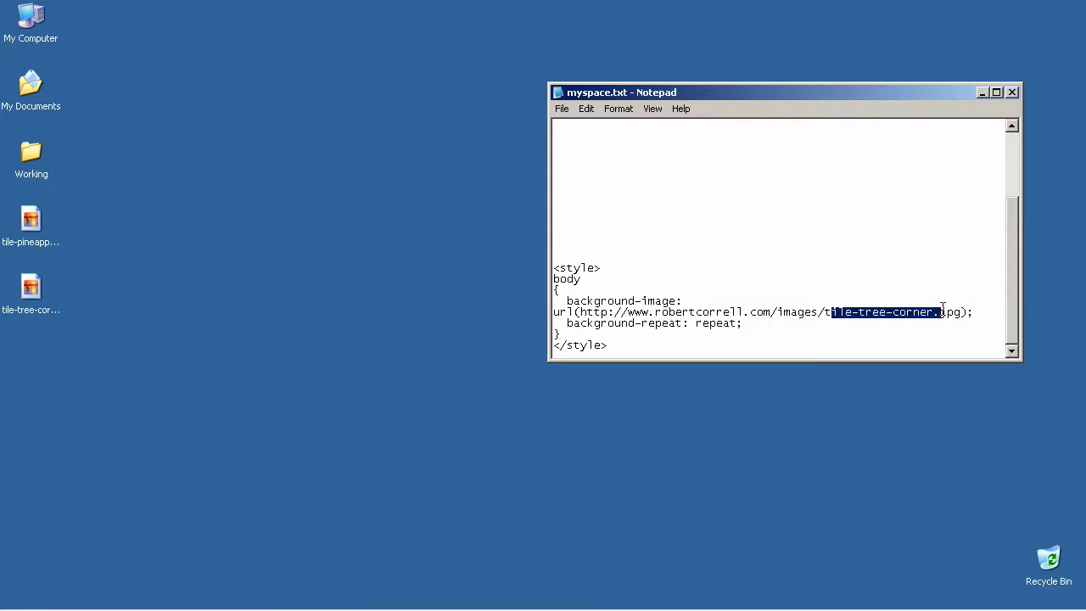
pyautogui.click(815, 288)
# Replace the pineapple CSS in the MySpace About Me box with the tile-tree-corner CSS.
pyautogui.click(119, 600)
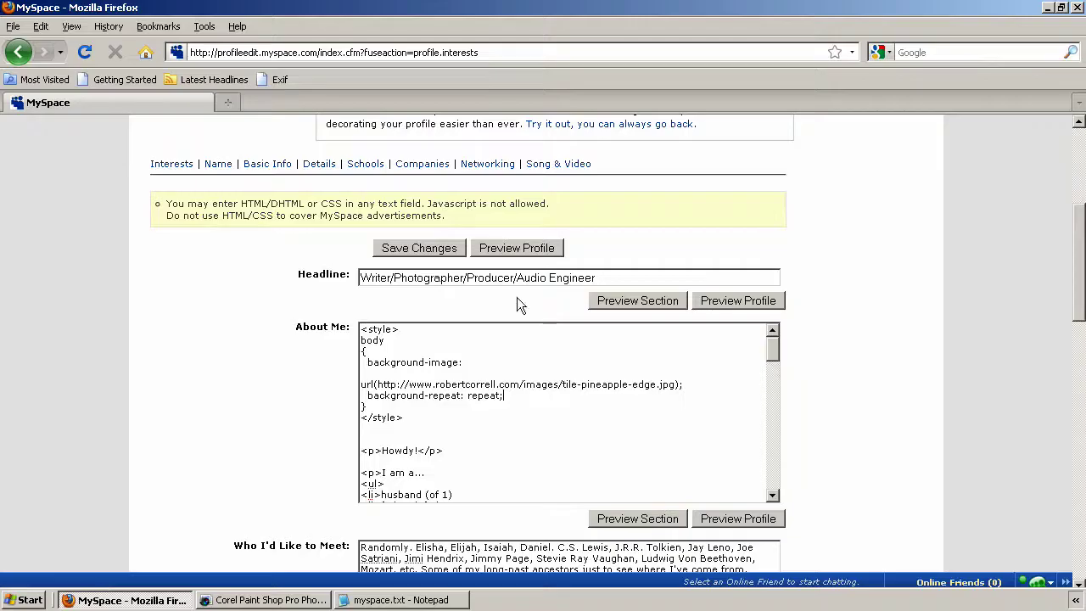
pyautogui.moveTo(420, 415); pyautogui.dragTo(344, 335)
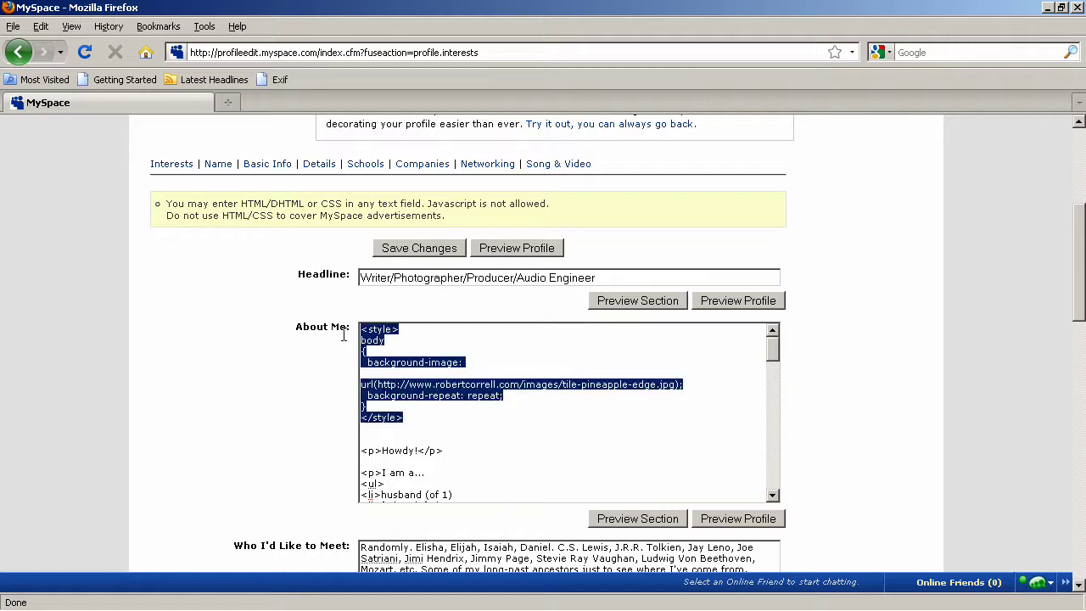
pyautogui.hotkey('ctrl', 'v')
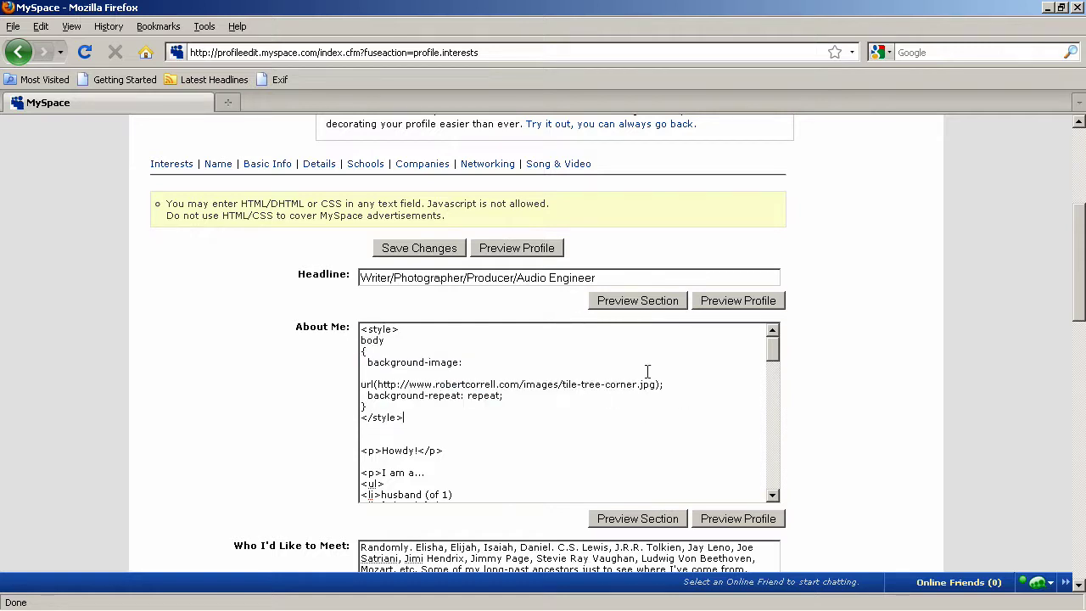
pyautogui.moveTo(560, 384); pyautogui.dragTo(652, 385)
pyautogui.click(497, 384)
# Preview the profile, scrolling down and back up to check the repeating magnolia background.
pyautogui.click(737, 300)
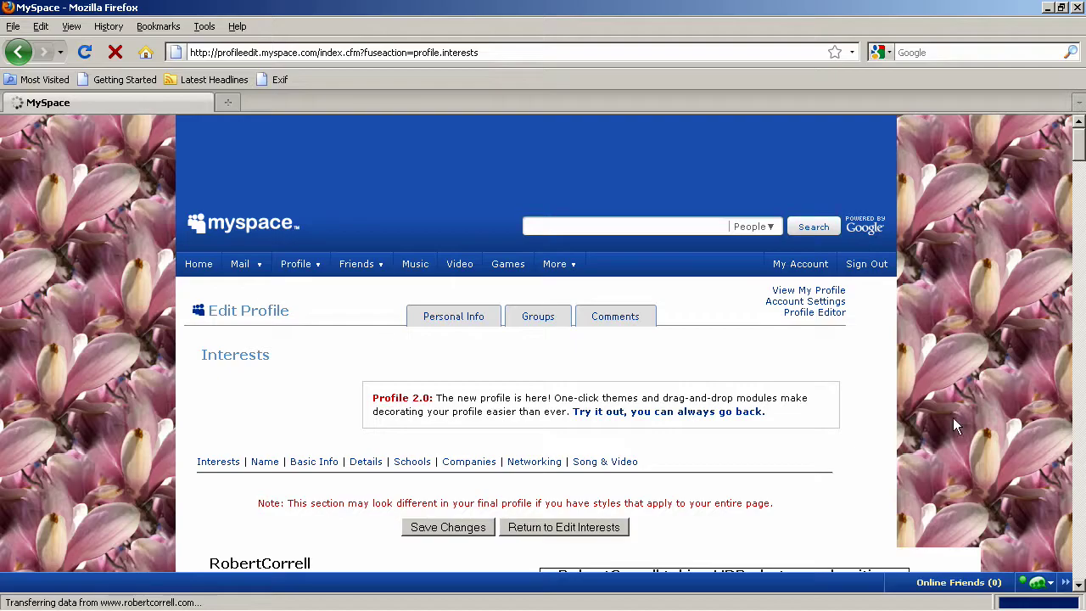
pyautogui.scroll(-4, 108, 322)
pyautogui.scroll(-6, 108, 319)
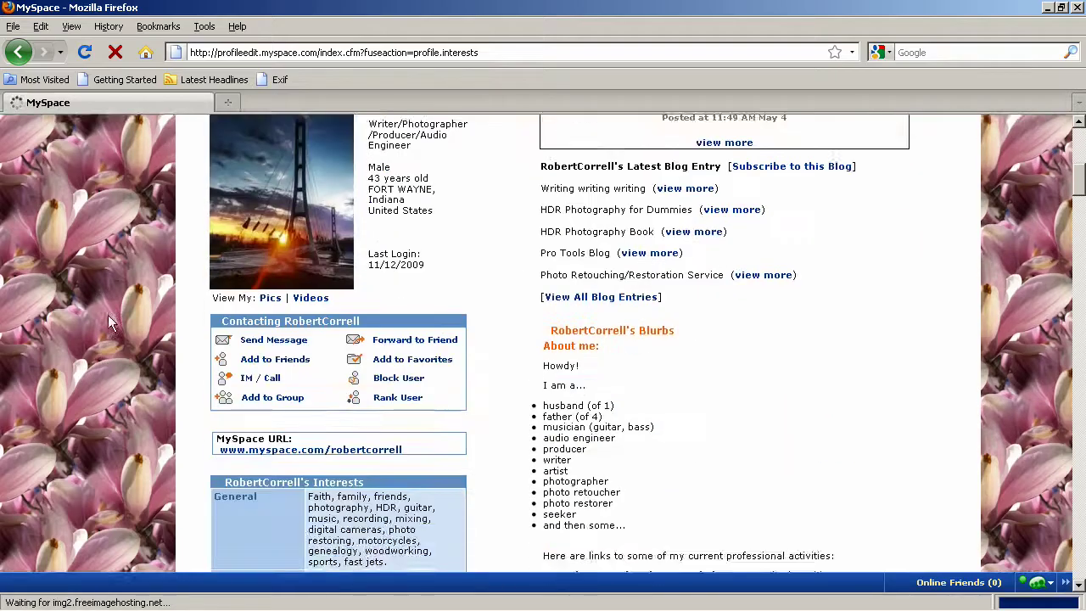
pyautogui.scroll(-13, 108, 320)
pyautogui.scroll(12, 108, 319)
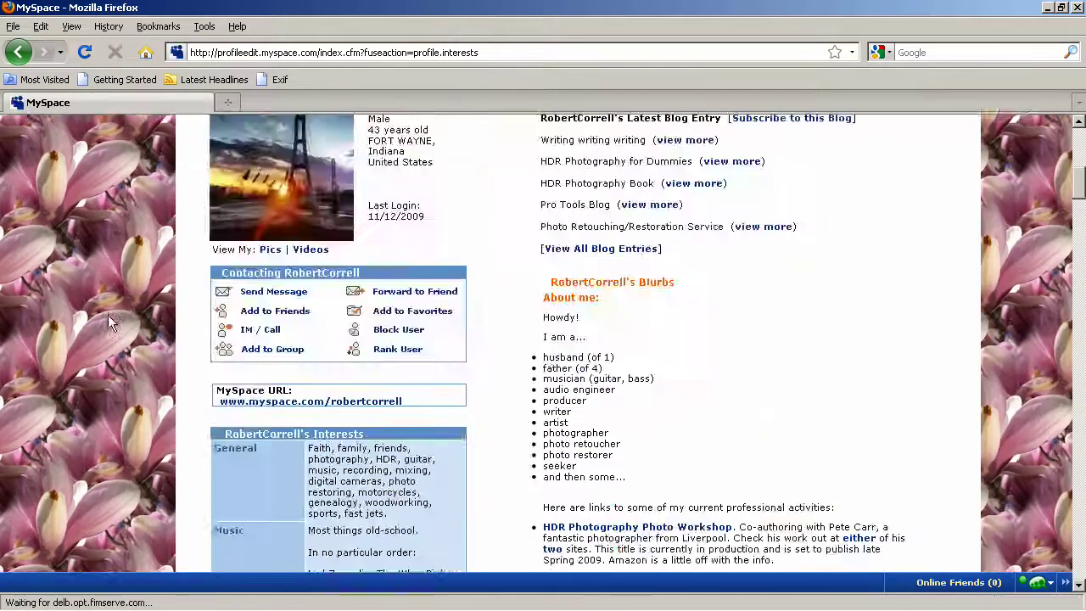
pyautogui.scroll(10, 108, 315)
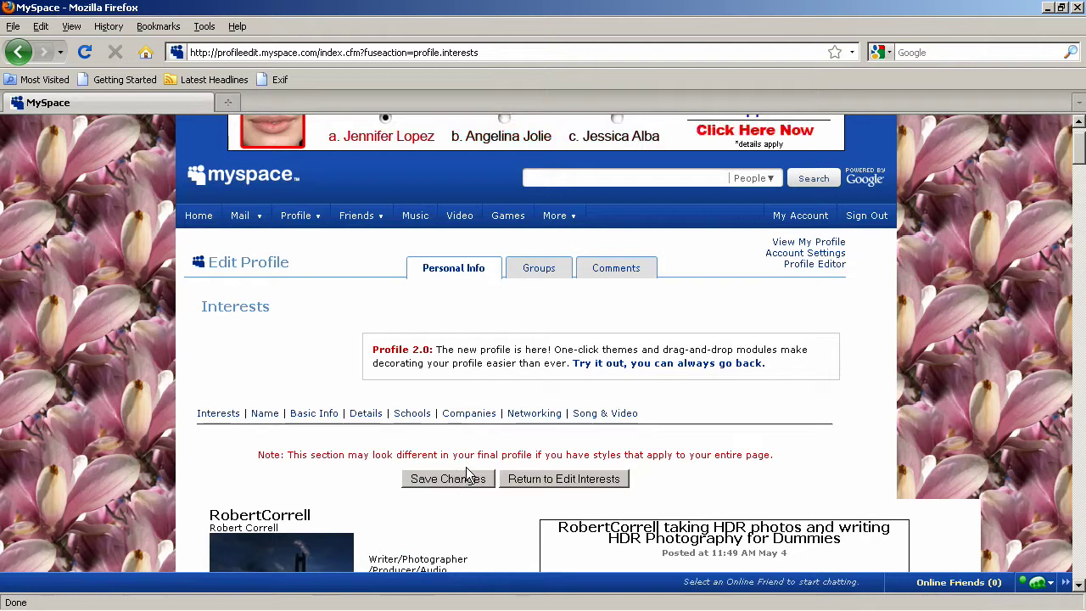